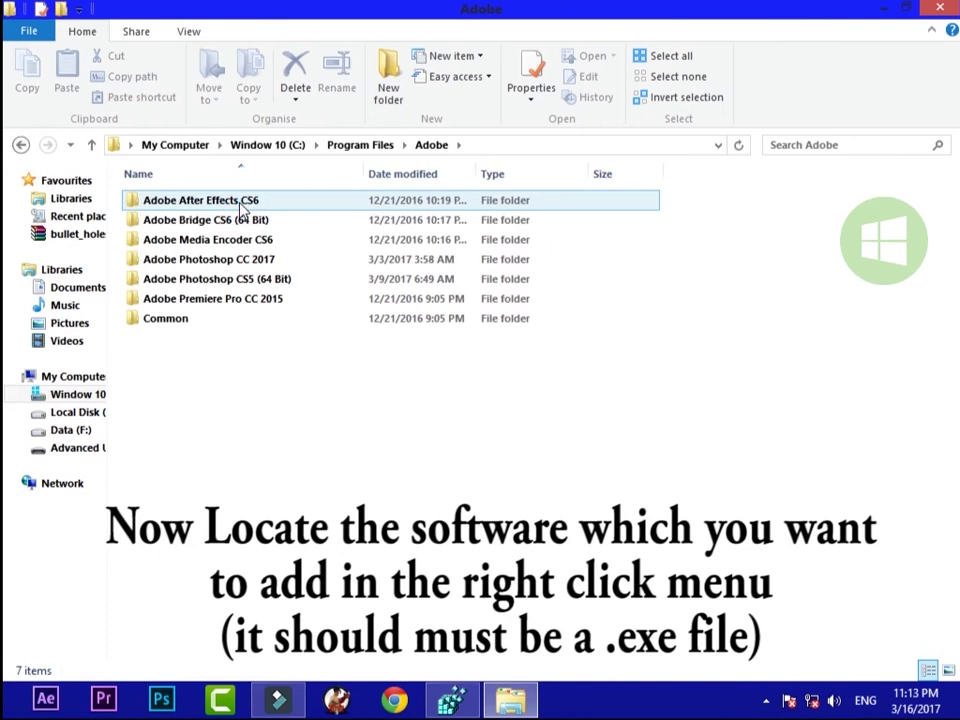
Open the Adobe Photoshop CC 2017 folder and locate the Photoshop application file in it
{"action": "double_click", "coordinate": [266, 260]}
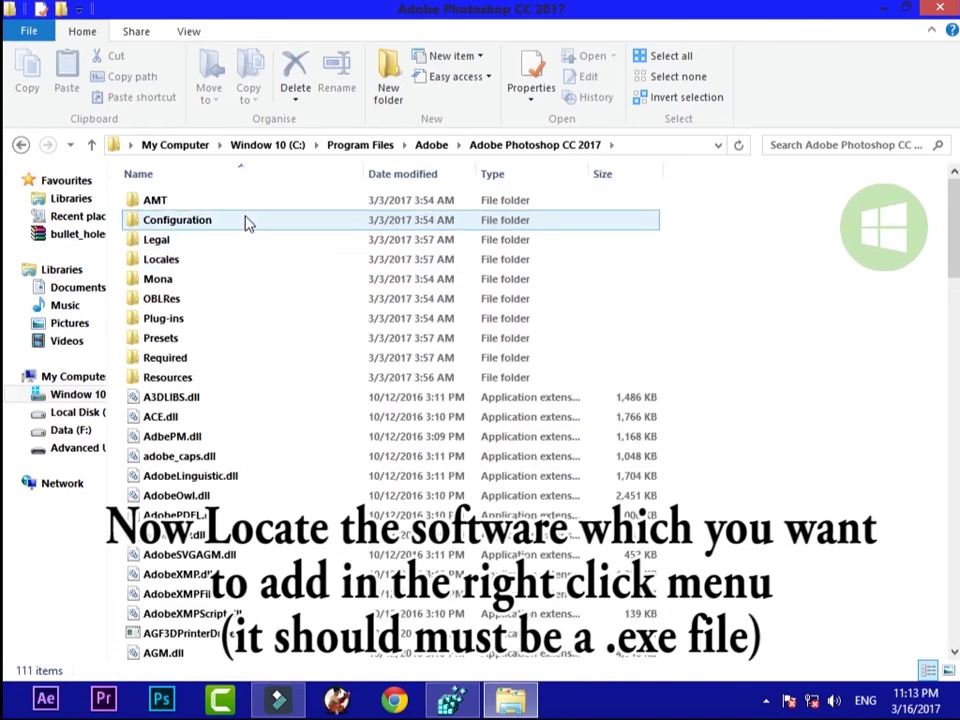
{"action": "scroll", "coordinate": [272, 400], "scroll_direction": "down", "scroll_amount": 1}
{"action": "scroll", "coordinate": [271, 416], "scroll_direction": "down", "scroll_amount": 20}
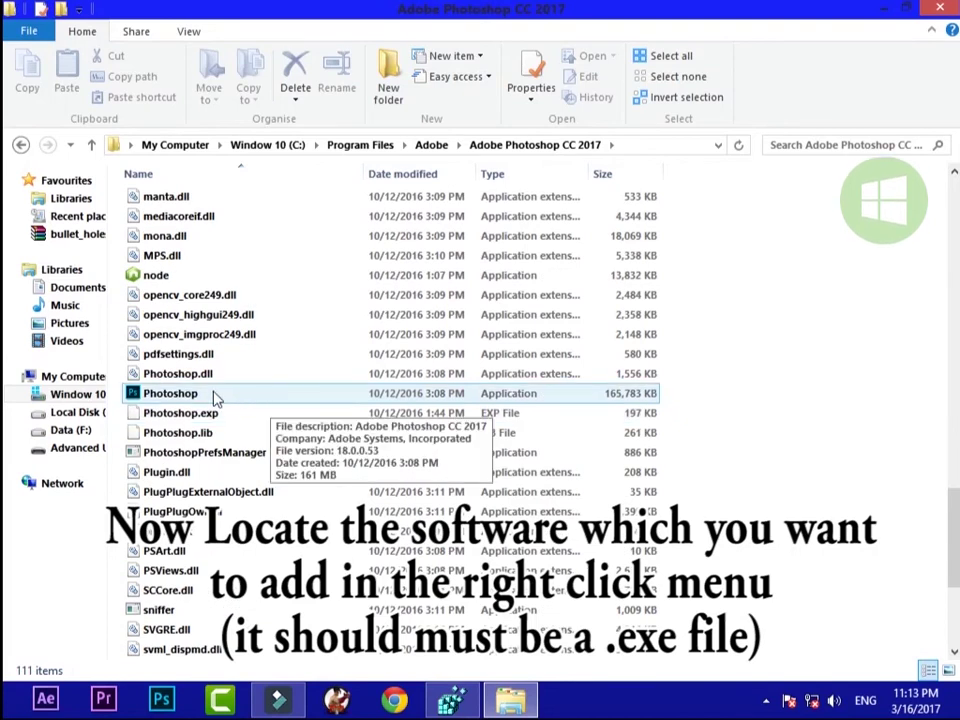
Check the file type of the Photoshop application in its properties and close them without changes
{"action": "right_click", "coordinate": [140, 393]}
{"action": "left_click", "coordinate": [190, 379]}
{"action": "left_click_drag", "start_coordinate": [320, 317], "coordinate": [258, 313]}
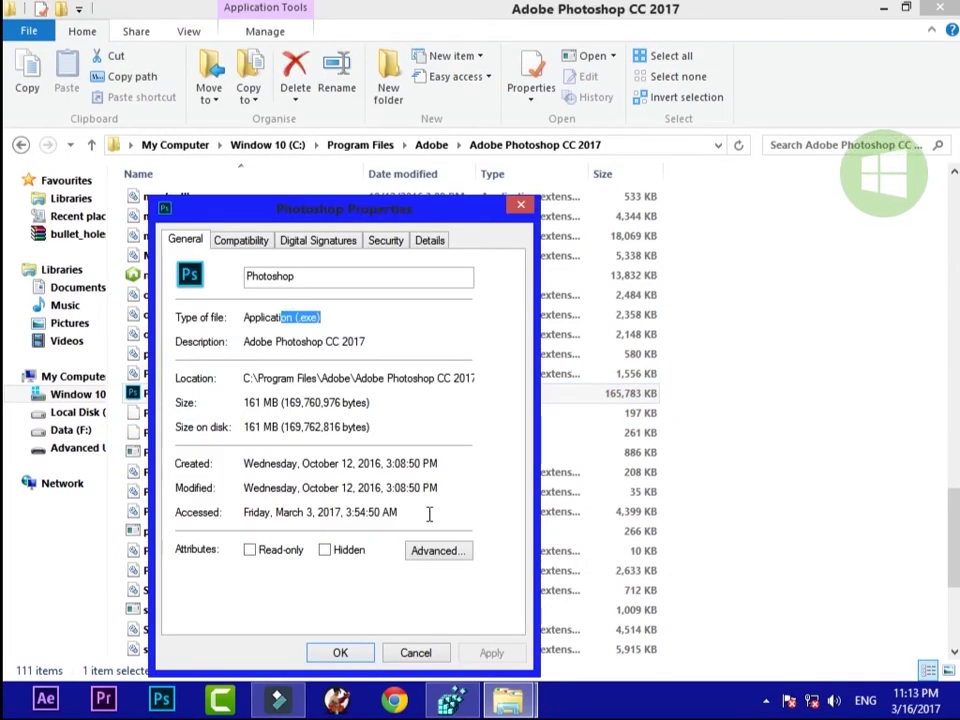
{"action": "left_click", "coordinate": [428, 660]}
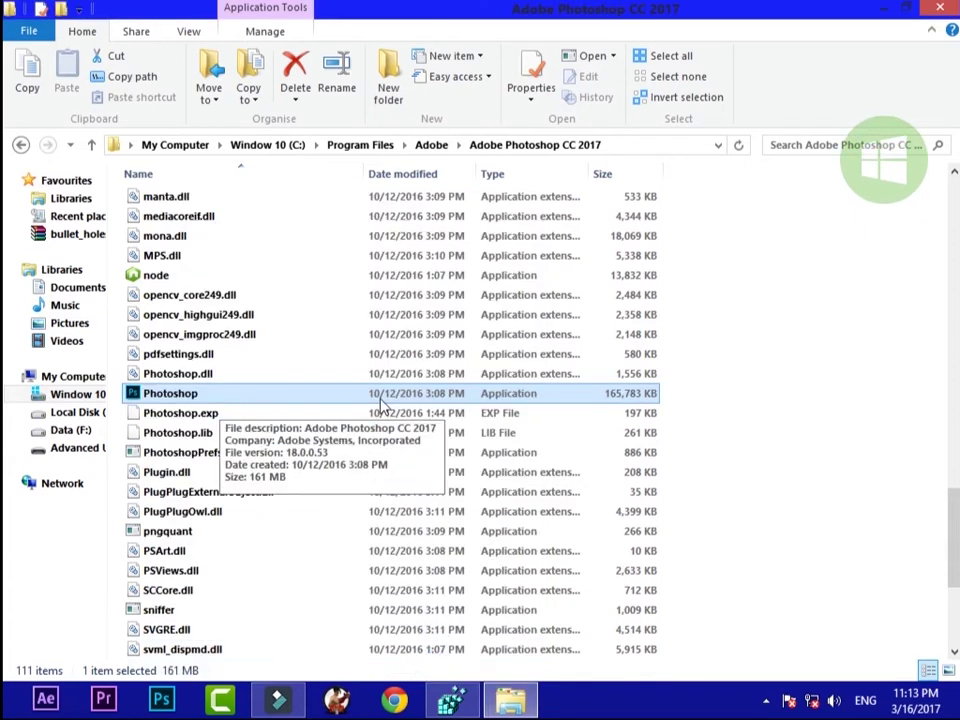
Copy the full path of the Photoshop application file, including its quotation marks, and close the folder window
{"action": "right_click", "coordinate": [175, 393], "text": "shift"}
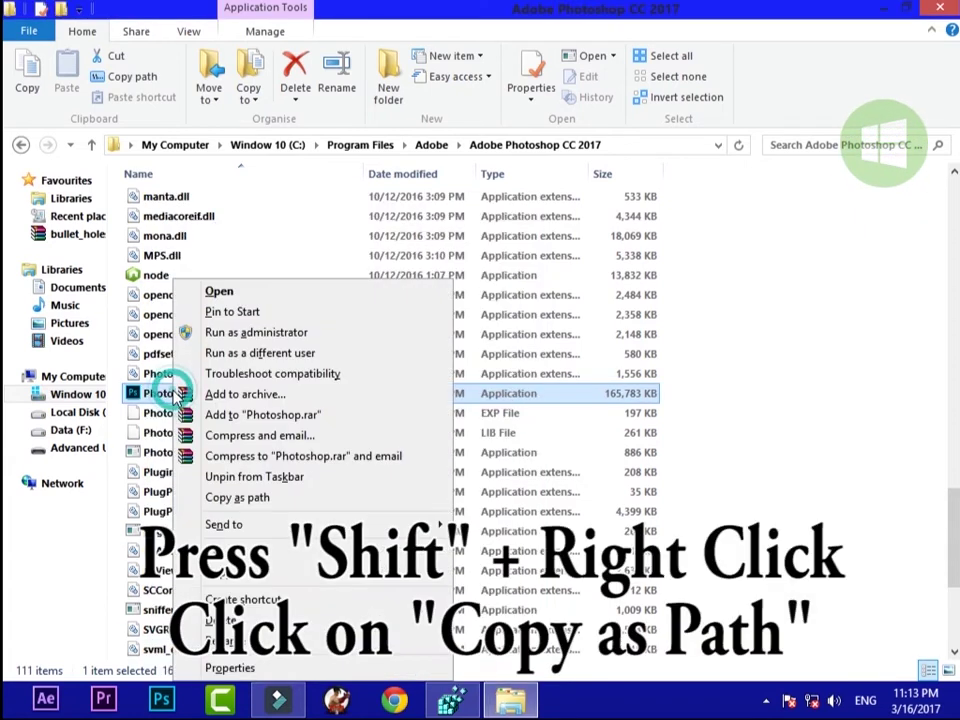
{"action": "left_click", "coordinate": [249, 500]}
{"action": "left_click", "coordinate": [943, 11]}
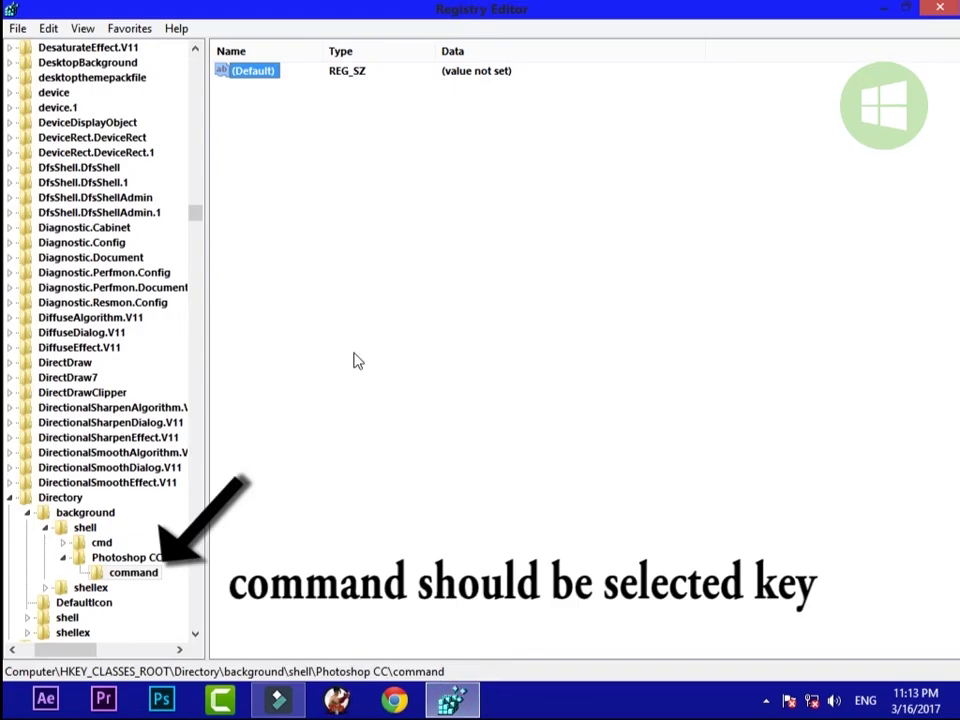
Set the command key's default value to "C:\Program Files\Adobe\Adobe Photoshop CC 2017\Photoshop.exe" and close the Registry Editor
{"action": "double_click", "coordinate": [268, 76]}
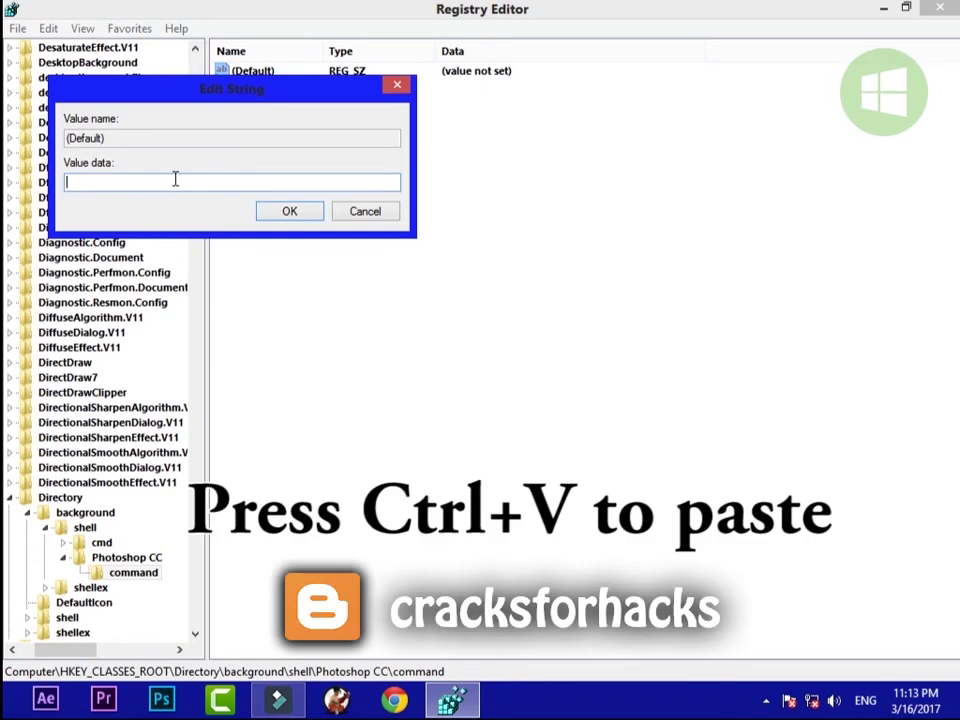
{"action": "key", "text": "ctrl+v"}
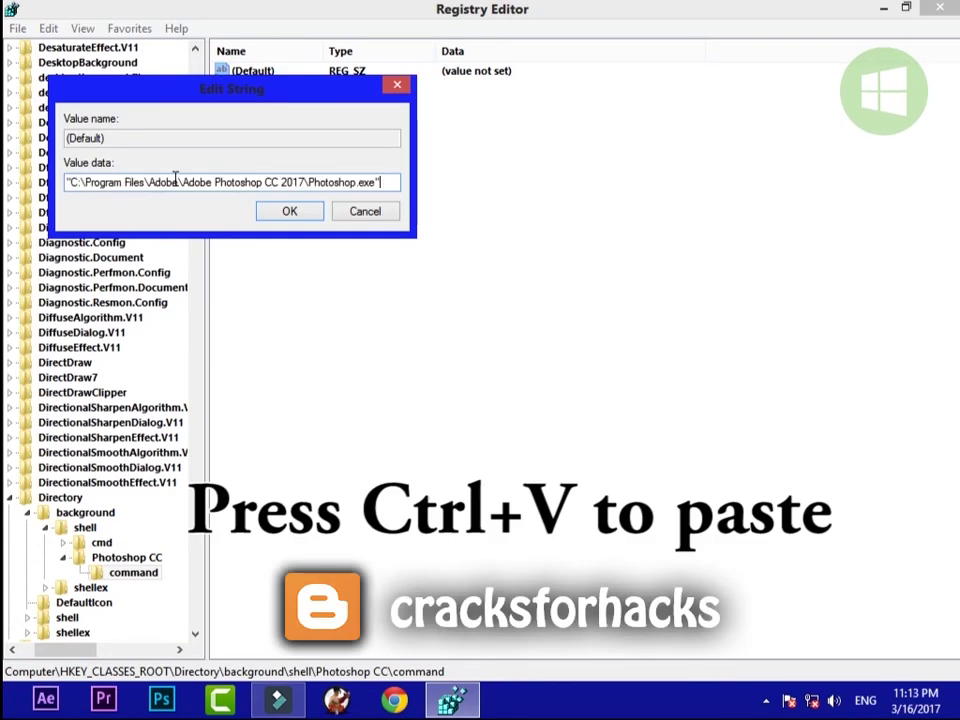
{"action": "left_click", "coordinate": [268, 213]}
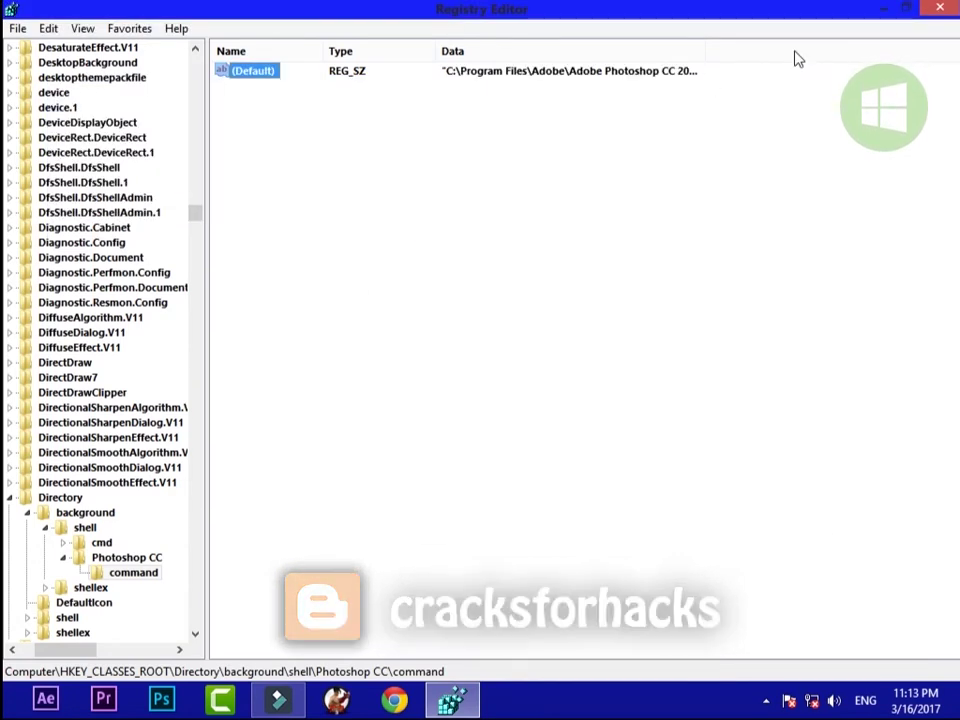
{"action": "left_click", "coordinate": [932, 12]}
Test the added Photoshop entry among the desktop's context commands and refresh the desktop
{"action": "right_click", "coordinate": [428, 170]}
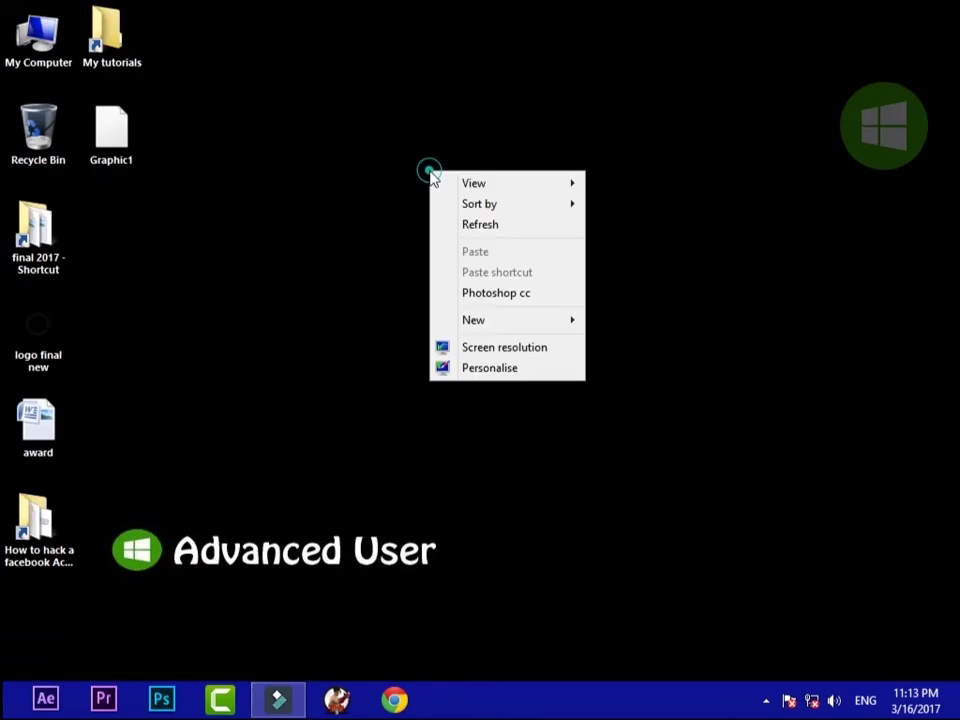
{"action": "left_click", "coordinate": [501, 298]}
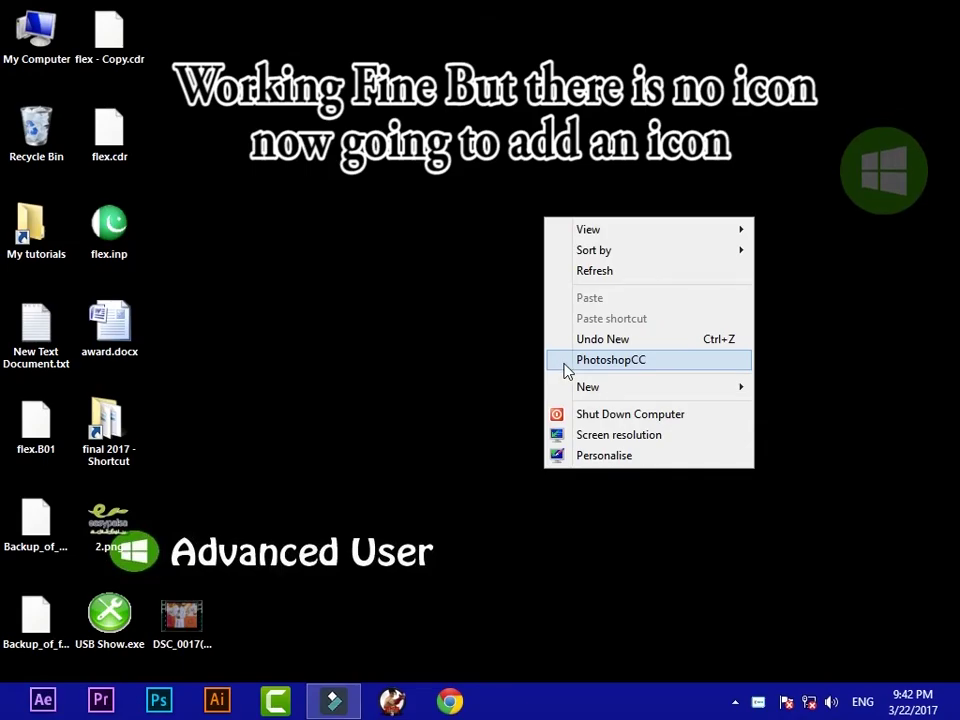
{"action": "left_click", "coordinate": [555, 272]}
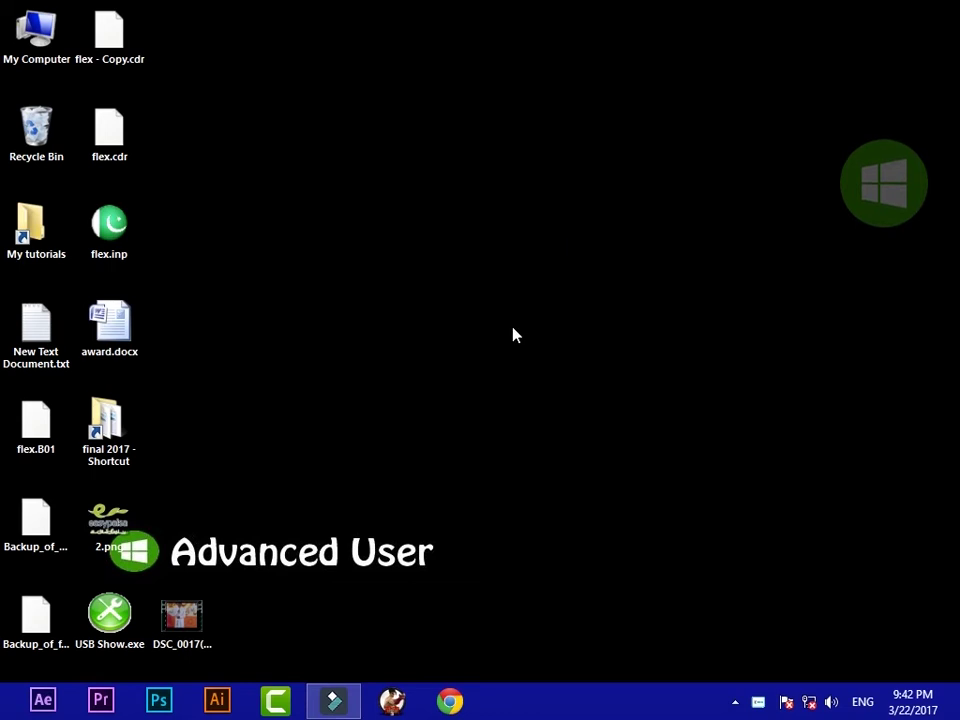
Reopen the Registry Editor and expand the HKEY_CLASSES_ROOT hive
{"action": "key", "text": "super+r"}
{"action": "key", "text": "Return"}
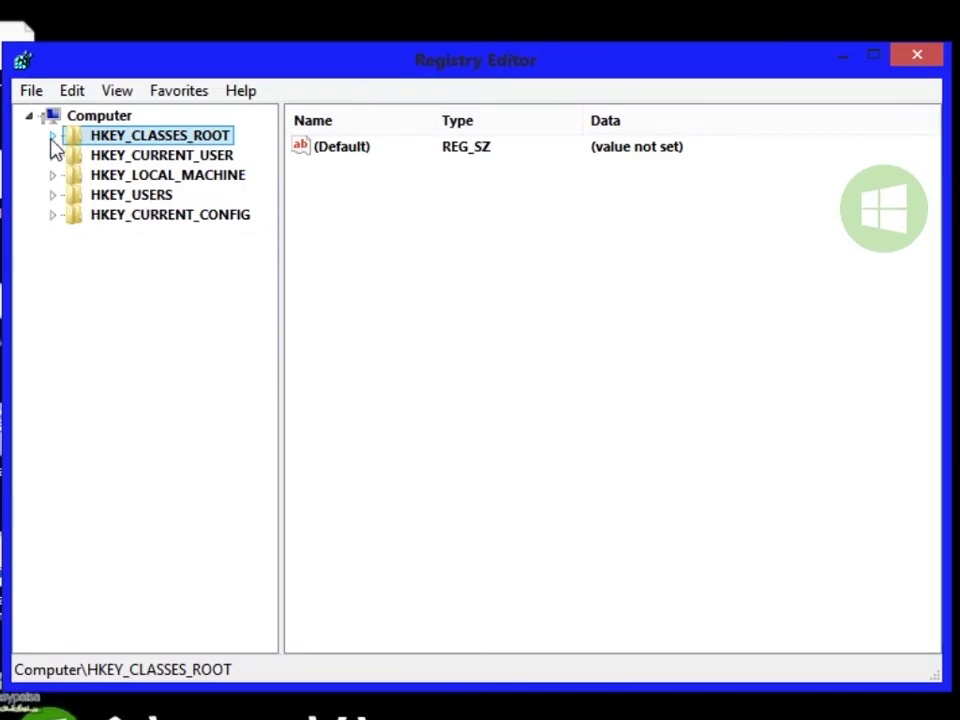
{"action": "left_click", "coordinate": [52, 137]}
Find the Directory key among the HKEY_CLASSES_ROOT keys starting with D and show its subkeys
{"action": "left_click", "coordinate": [140, 494]}
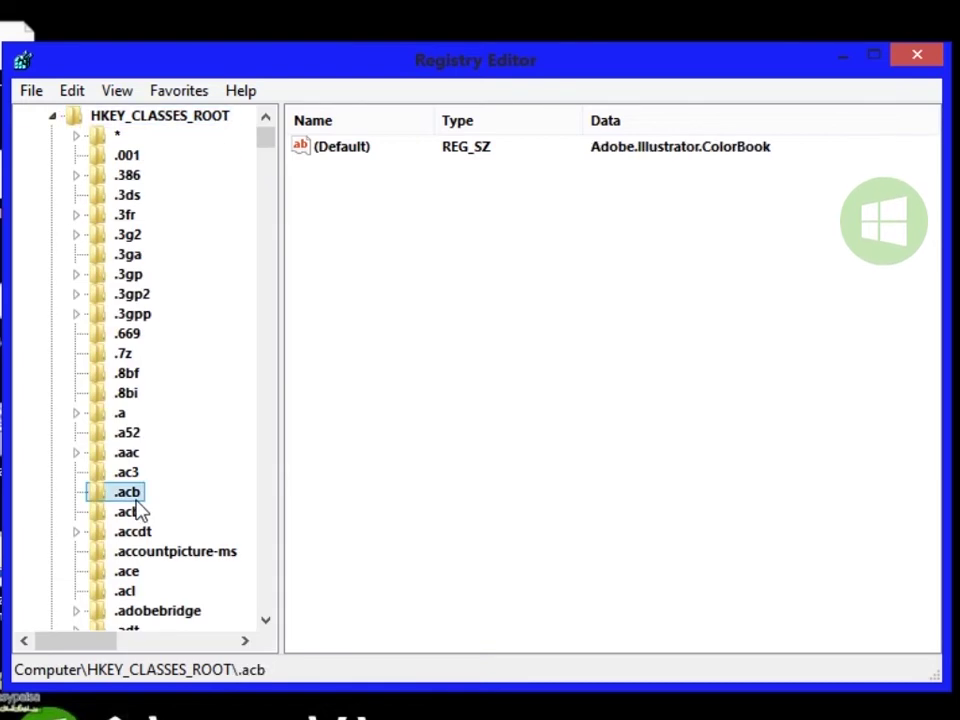
{"action": "key", "text": "d"}
{"action": "key", "text": "d"}
{"action": "key", "text": "d"}
{"action": "key", "text": "d"}
{"action": "key", "text": "d"}
{"action": "key", "text": "d"}
{"action": "key", "text": "d"}
{"action": "key", "text": "d"}
{"action": "key", "text": "d"}
{"action": "key", "text": "d"}
{"action": "key", "text": "d"}
{"action": "key", "text": "d"}
{"action": "key", "text": "d"}
{"action": "key", "text": "d"}
{"action": "key", "text": "d"}
{"action": "key", "text": "d"}
{"action": "key", "text": "d"}
{"action": "key", "text": "d"}
{"action": "key", "text": "d"}
{"action": "key", "text": "d"}
{"action": "key", "text": "d"}
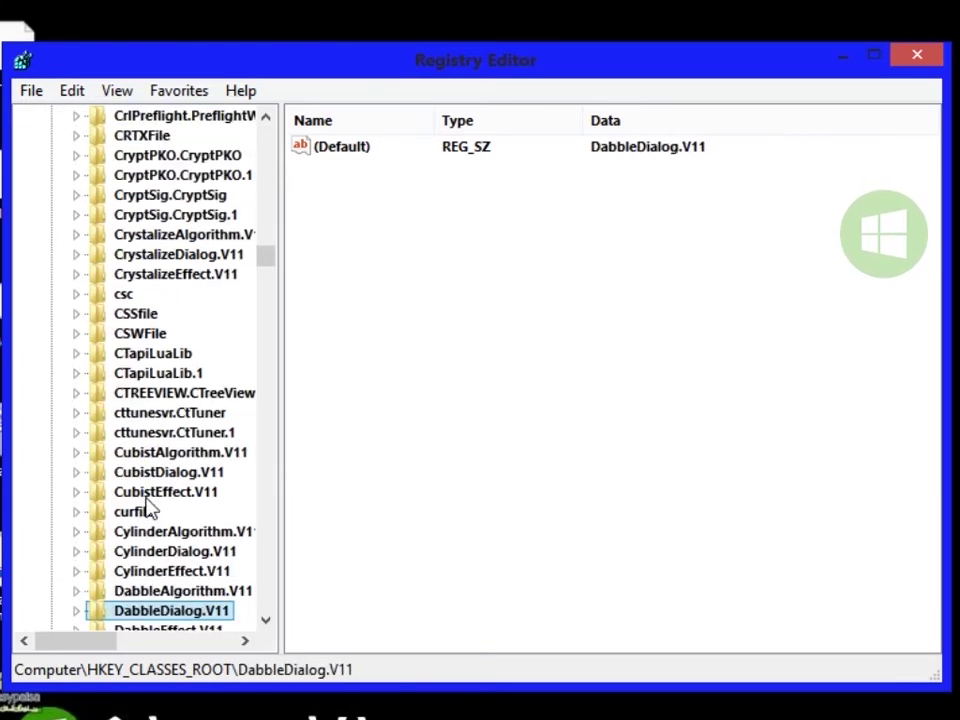
{"action": "key", "text": "d"}
{"action": "key", "text": "d"}
{"action": "key", "text": "d"}
{"action": "key", "text": "d"}
{"action": "key", "text": "d"}
{"action": "key", "text": "d"}
{"action": "key", "text": "d"}
{"action": "key", "text": "d"}
{"action": "key", "text": "d"}
{"action": "key", "text": "d"}
{"action": "key", "text": "d"}
{"action": "key", "text": "d"}
{"action": "key", "text": "d"}
{"action": "key", "text": "d"}
{"action": "key", "text": "d"}
{"action": "key", "text": "d"}
{"action": "key", "text": "d"}
{"action": "key", "text": "d"}
{"action": "key", "text": "d"}
{"action": "key", "text": "d"}
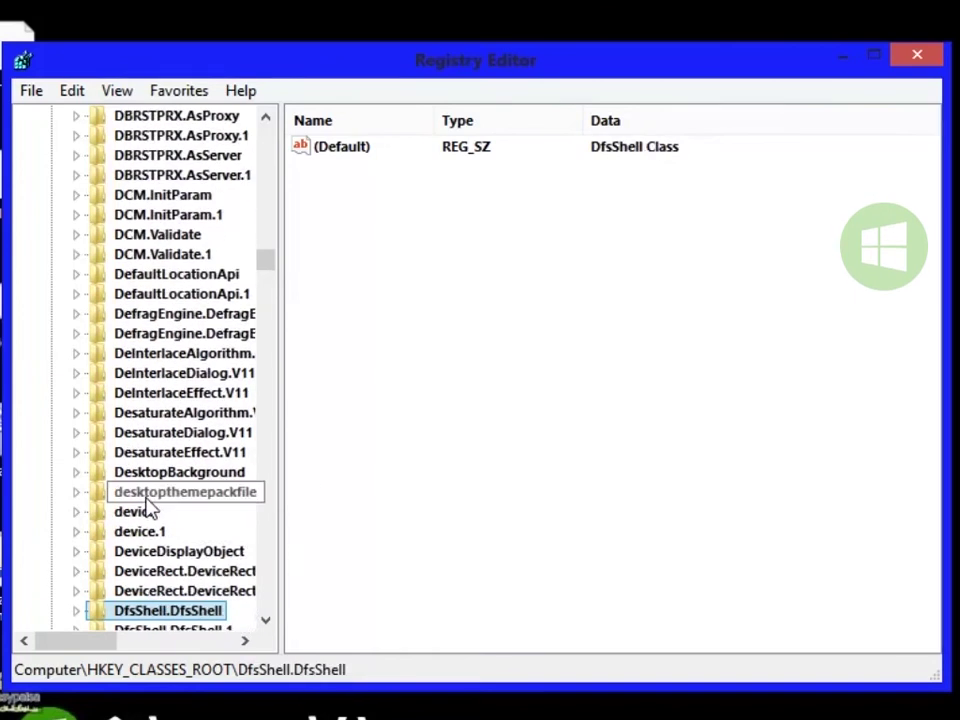
{"action": "left_click", "coordinate": [76, 432]}
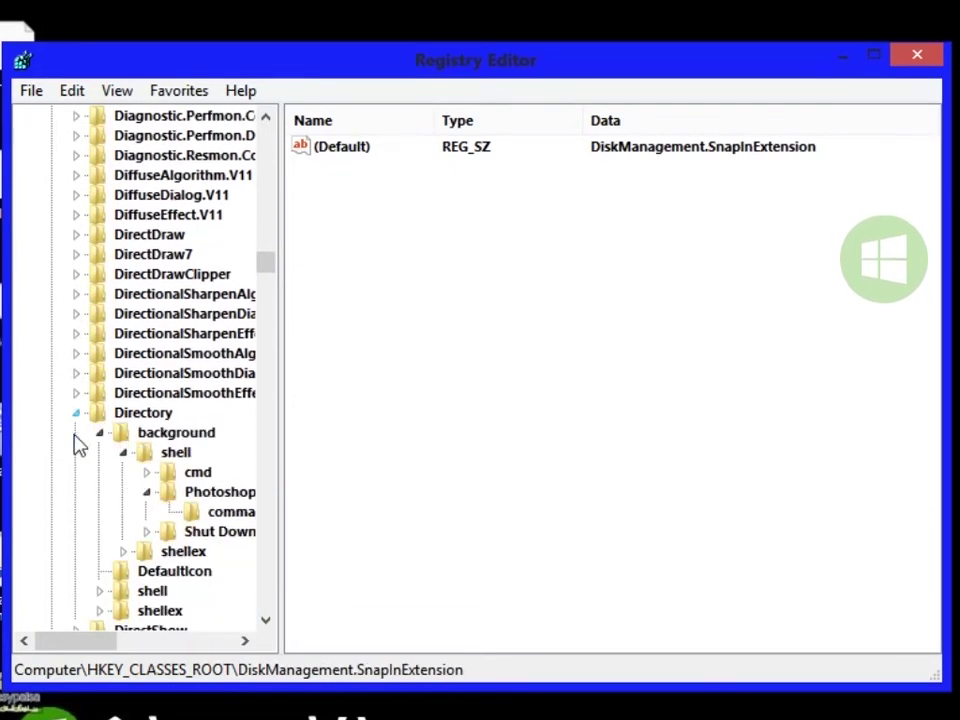
Select the Photoshop CC key under Directory\background\shell
{"action": "left_click", "coordinate": [100, 434]}
{"action": "left_click", "coordinate": [101, 436]}
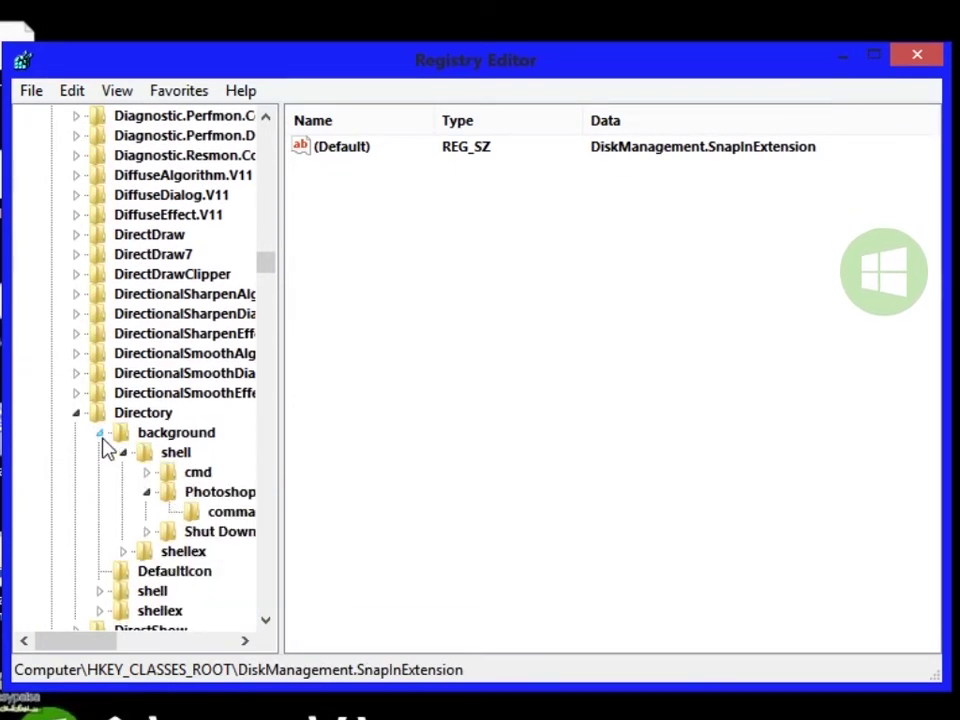
{"action": "left_click", "coordinate": [123, 453]}
{"action": "left_click", "coordinate": [123, 454]}
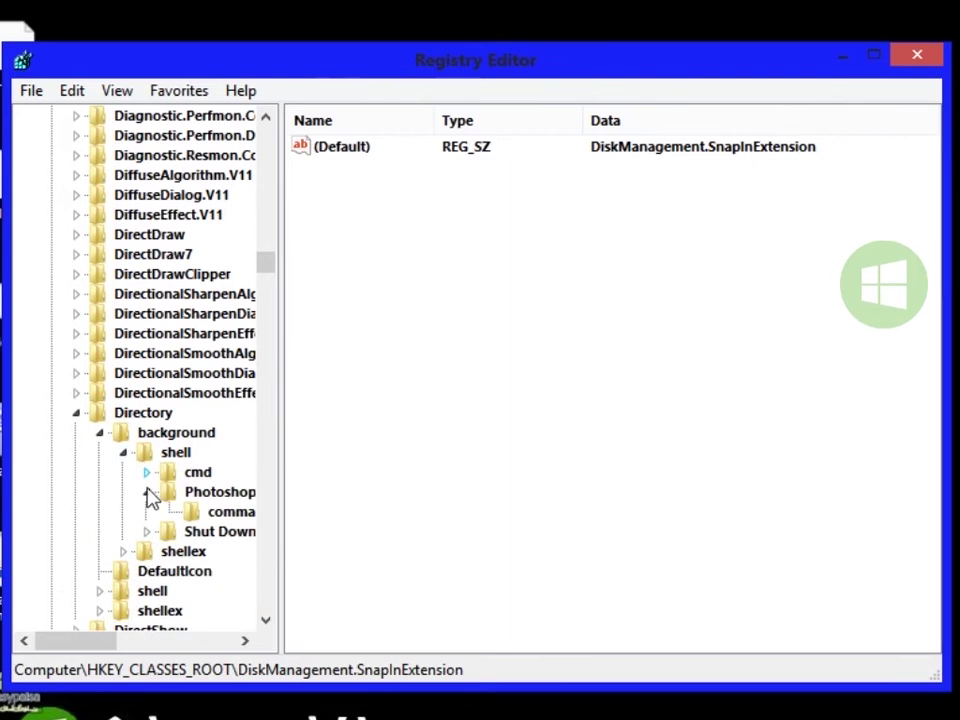
{"action": "left_click", "coordinate": [245, 641]}
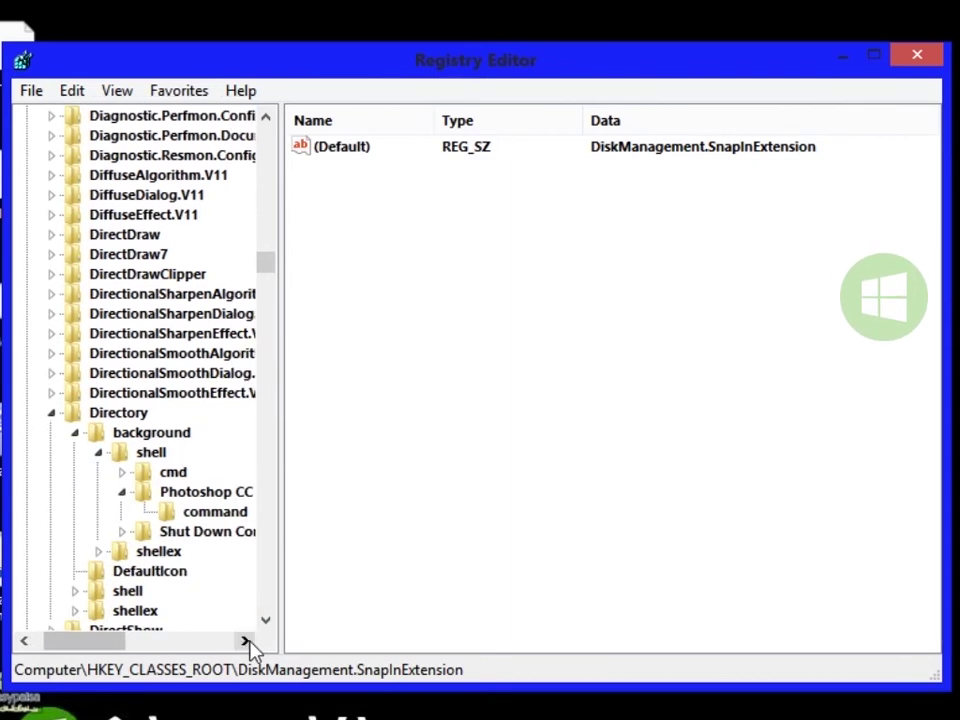
{"action": "left_click", "coordinate": [245, 641]}
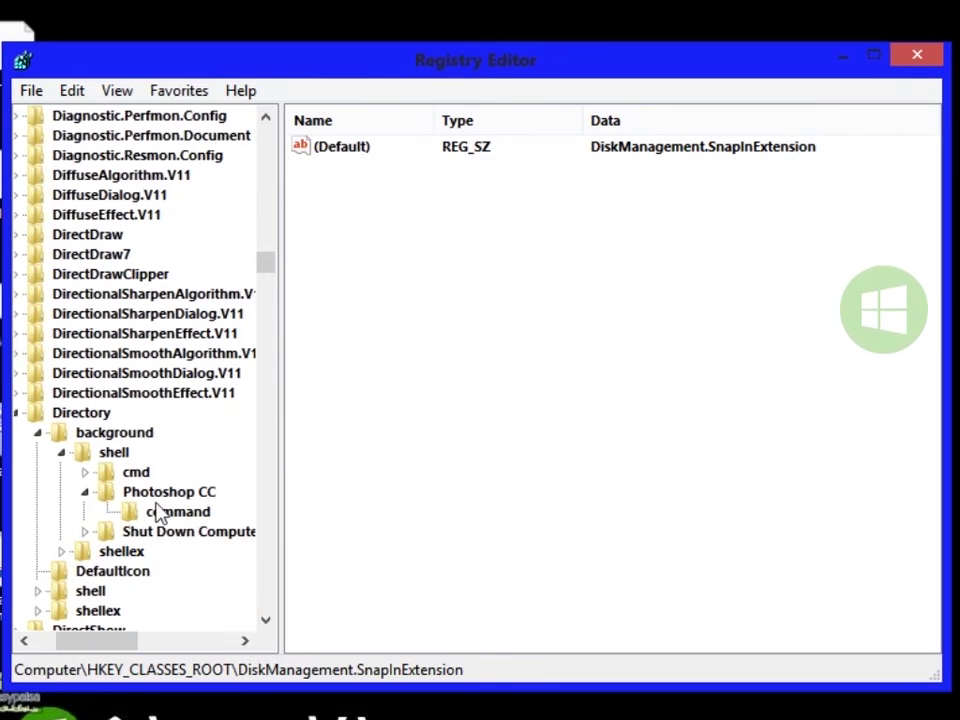
{"action": "left_click", "coordinate": [162, 494]}
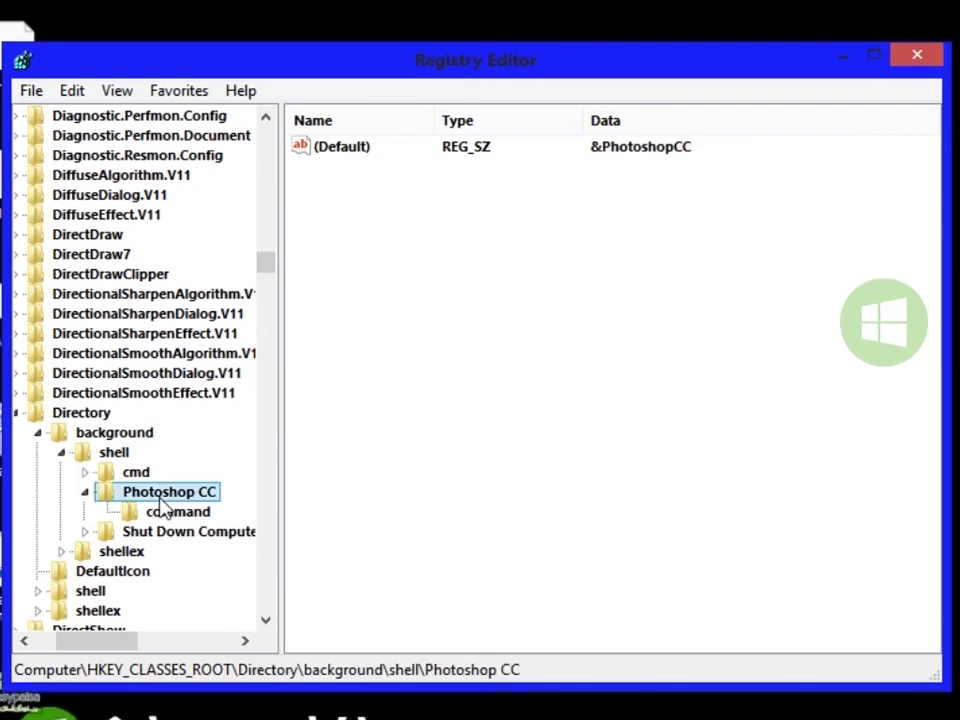
Create a new string value named icon in the Photoshop CC key
{"action": "right_click", "coordinate": [335, 262]}
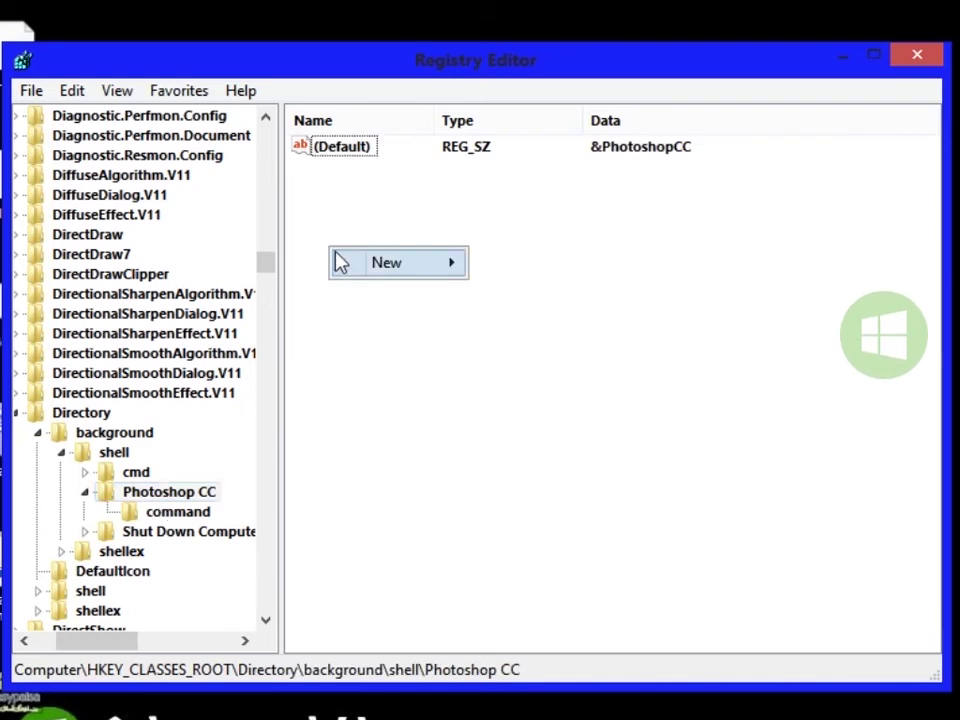
{"action": "mouse_move", "coordinate": [343, 265]}
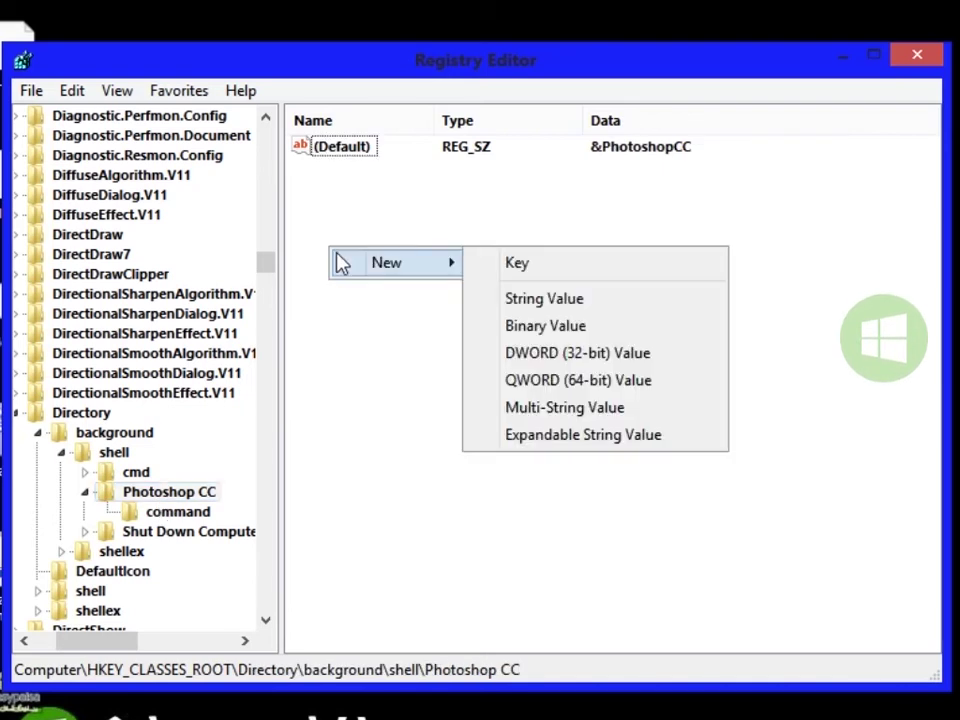
{"action": "left_click", "coordinate": [545, 299]}
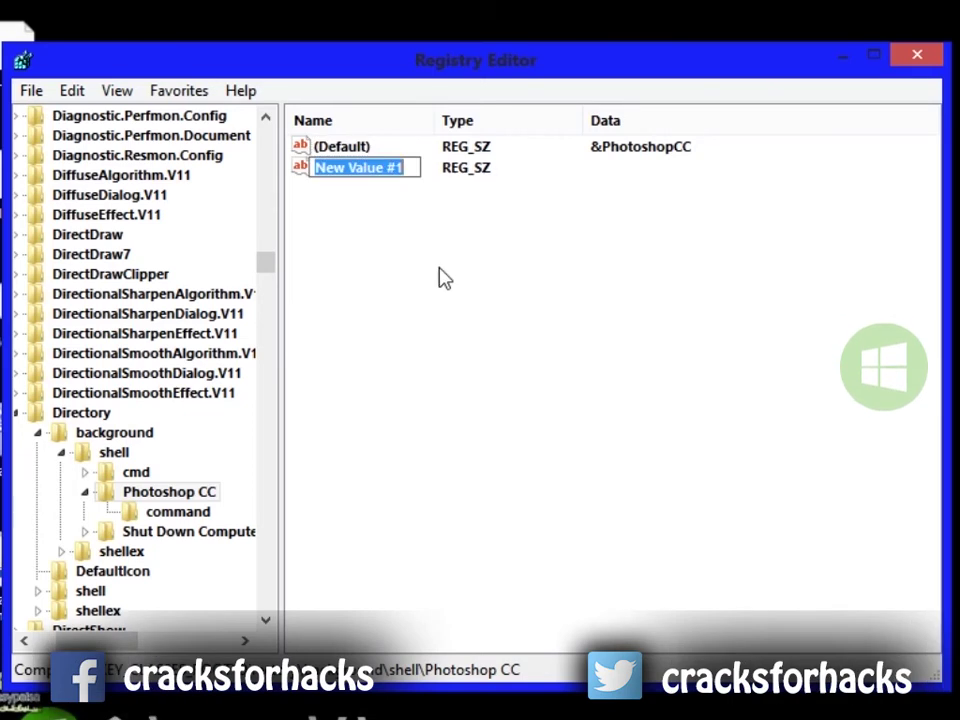
{"action": "type", "text": "icon"}
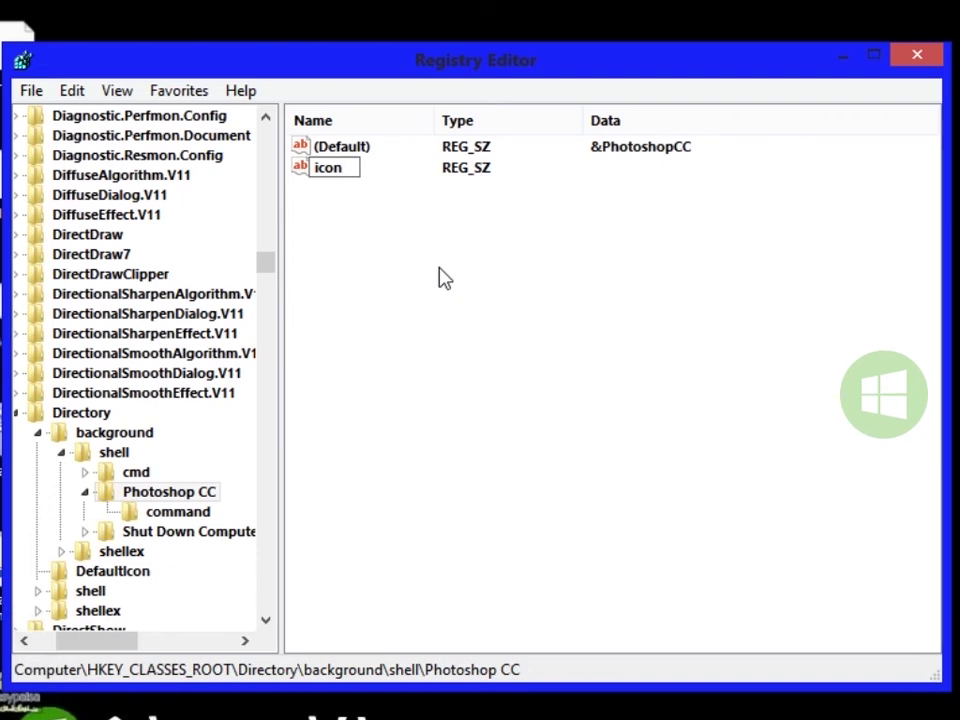
{"action": "key", "text": "Return"}
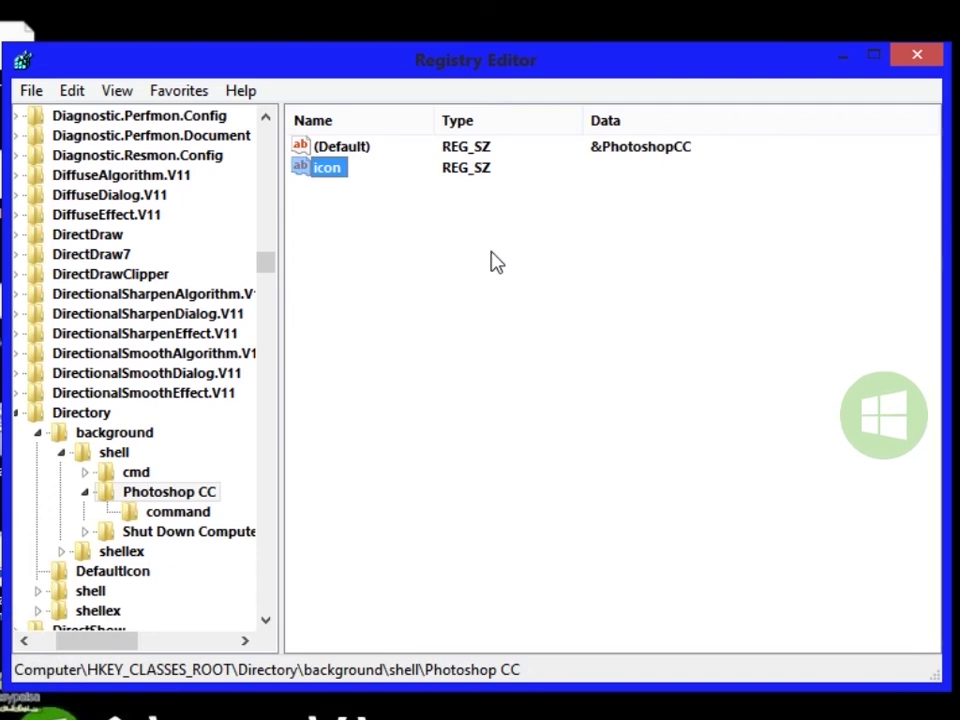
Switch to a maximized File Explorer window and open C:\Program Files\Adobe\Adobe Photoshop CC 2017
{"action": "key", "text": "super+e"}
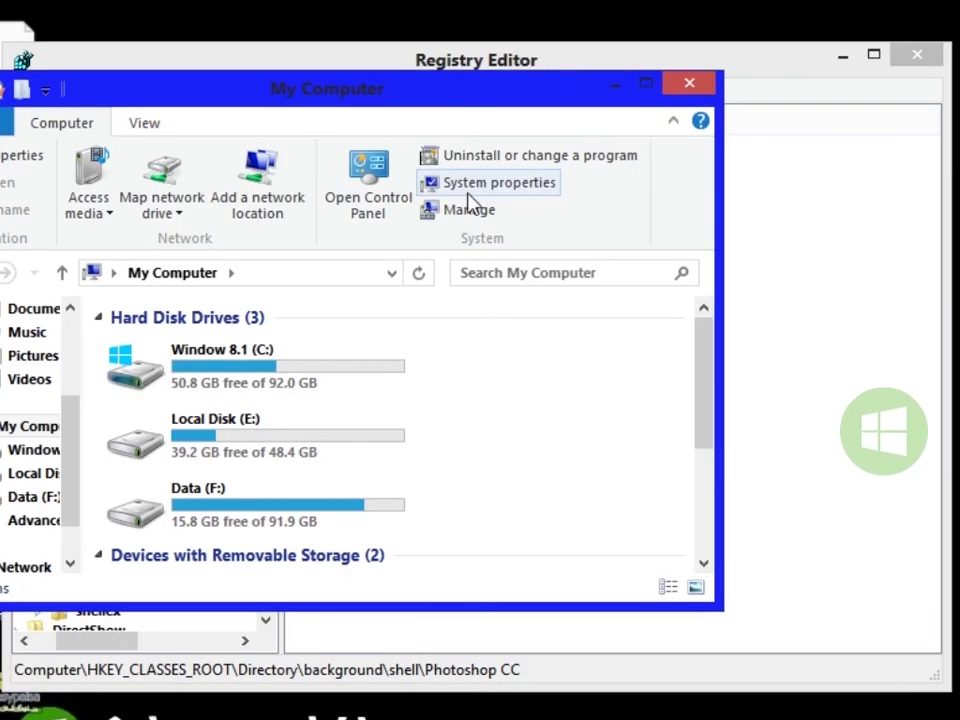
{"action": "double_click", "coordinate": [482, 90]}
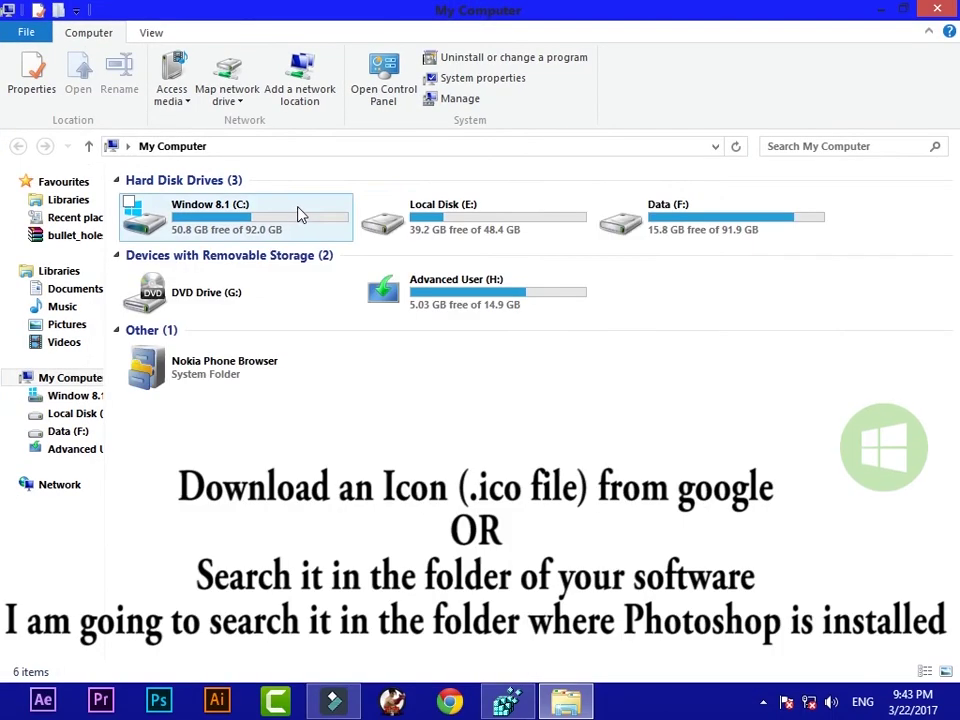
{"action": "left_click", "coordinate": [300, 215]}
{"action": "double_click", "coordinate": [300, 215]}
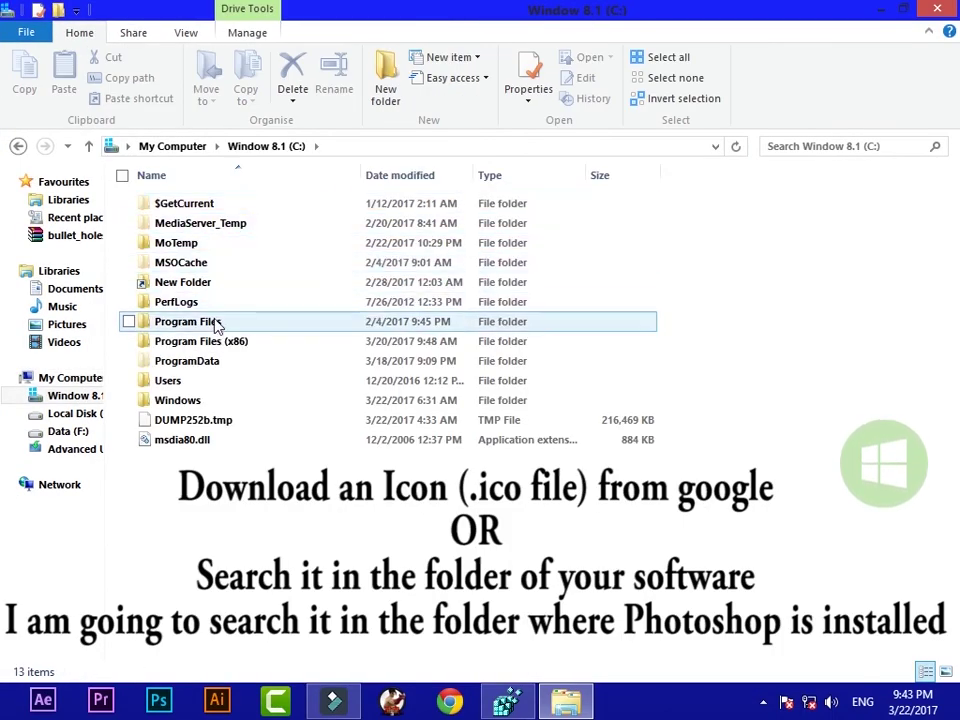
{"action": "left_click", "coordinate": [215, 322]}
{"action": "double_click", "coordinate": [215, 322]}
{"action": "double_click", "coordinate": [189, 247]}
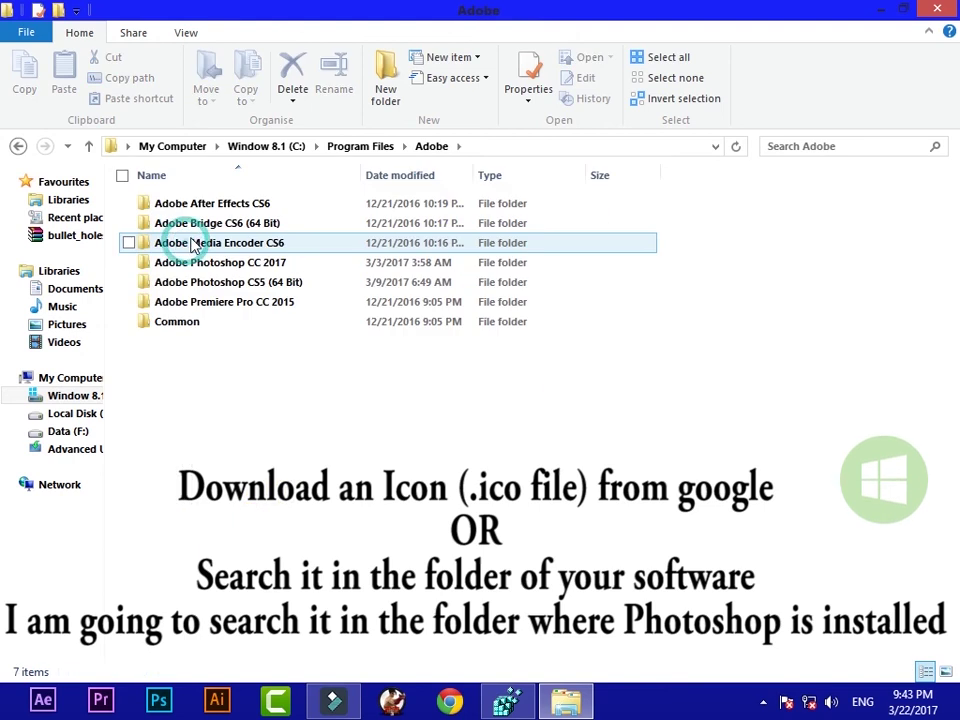
{"action": "left_click", "coordinate": [230, 263]}
{"action": "double_click", "coordinate": [230, 263]}
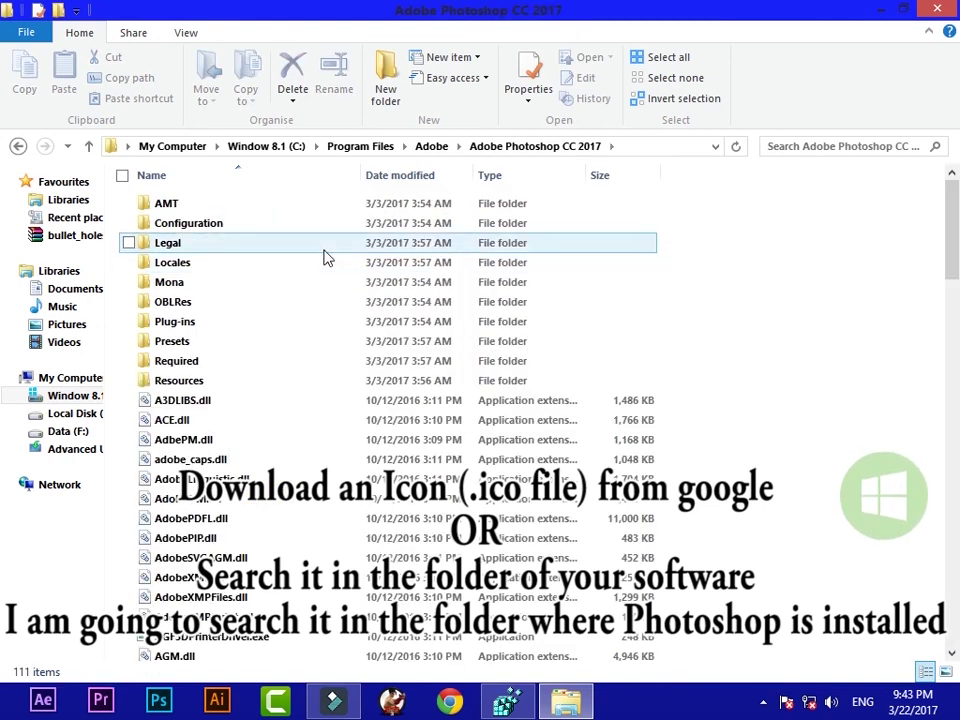
Search the Adobe Photoshop CC 2017 folder for ps.ico and copy the path of that icon file
{"action": "left_click", "coordinate": [790, 147]}
{"action": "type", "text": "p"}
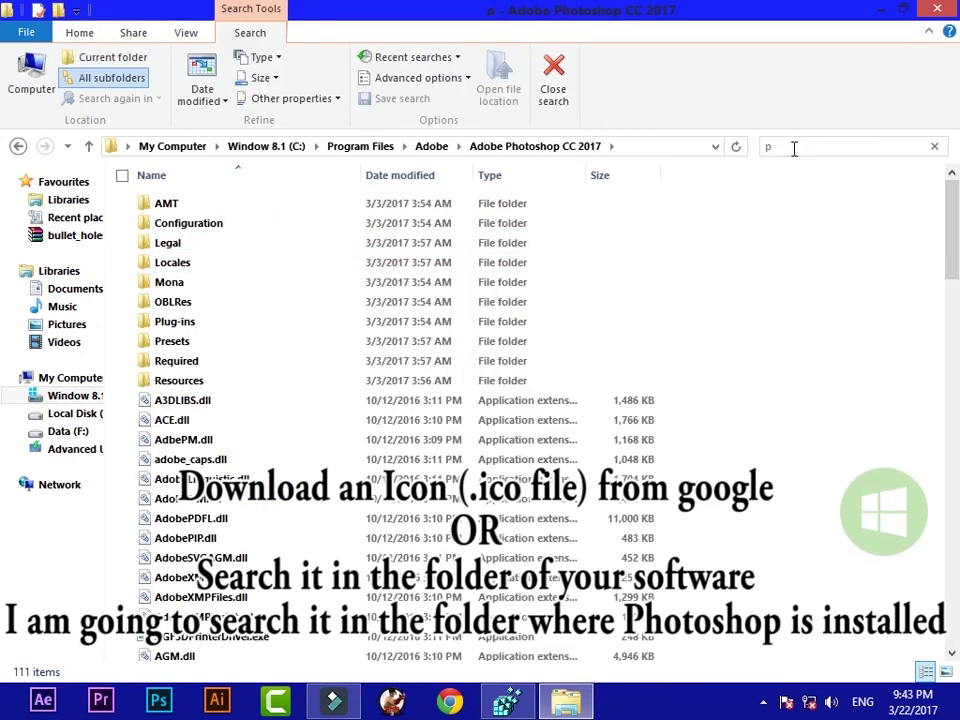
{"action": "type", "text": "s.ico"}
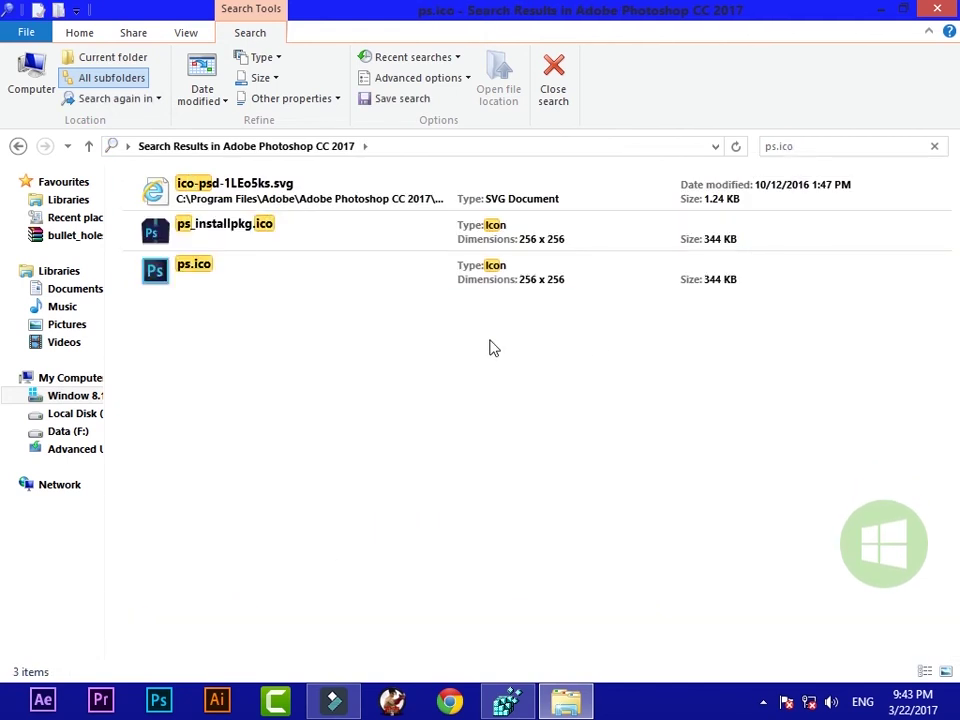
{"action": "right_click", "coordinate": [163, 276]}
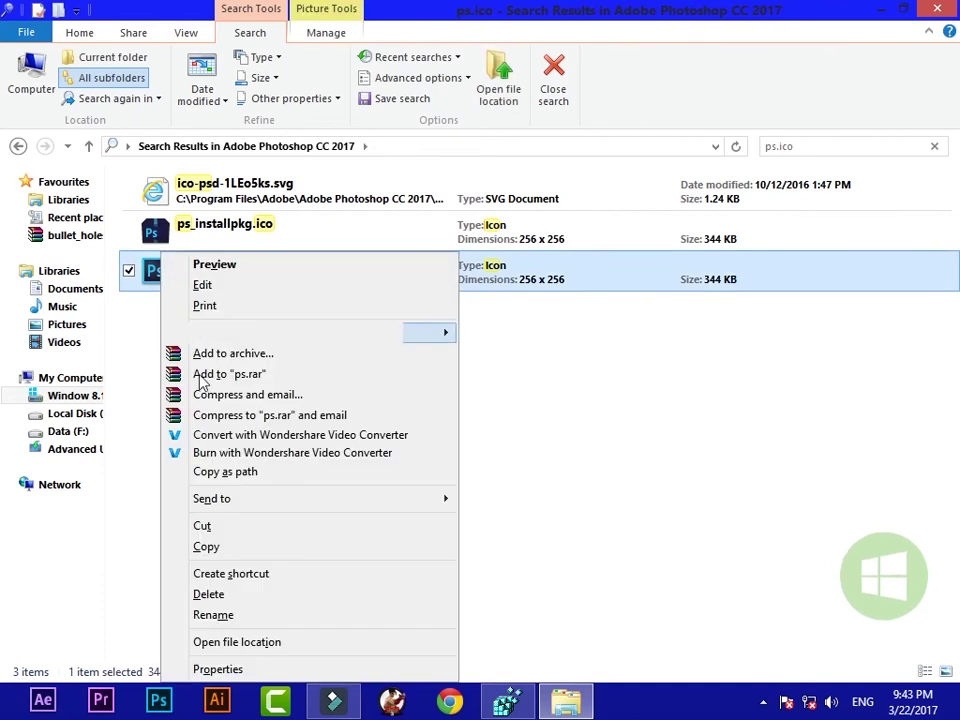
{"action": "left_click", "coordinate": [210, 471]}
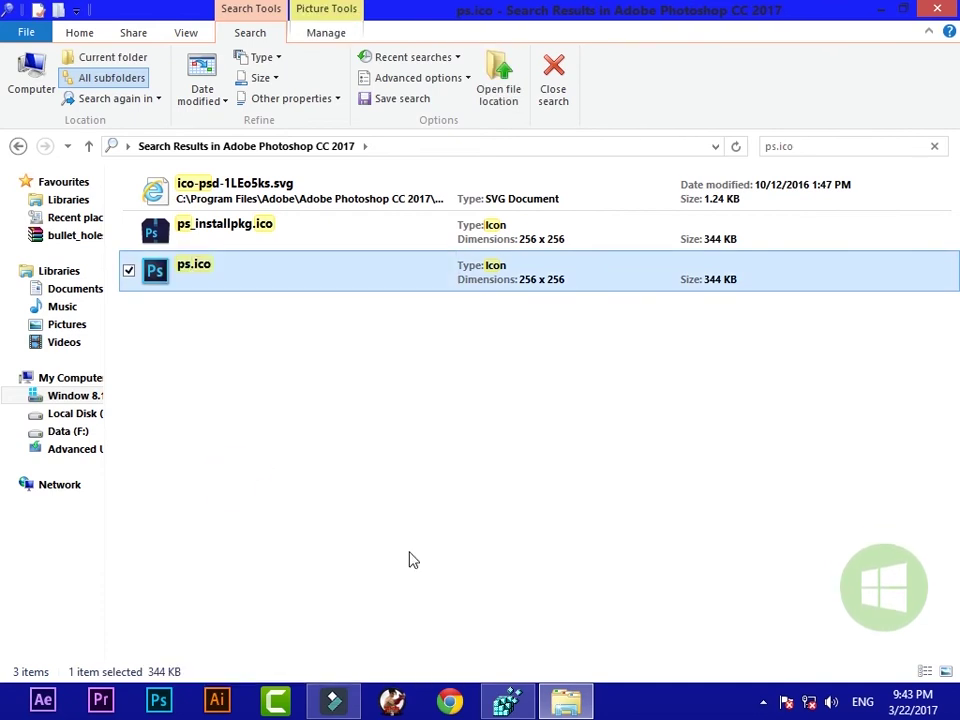
Switch to Registry Editor and set the icon value's data to the copied path of ps.ico
{"action": "left_click", "coordinate": [508, 700]}
{"action": "double_click", "coordinate": [345, 123]}
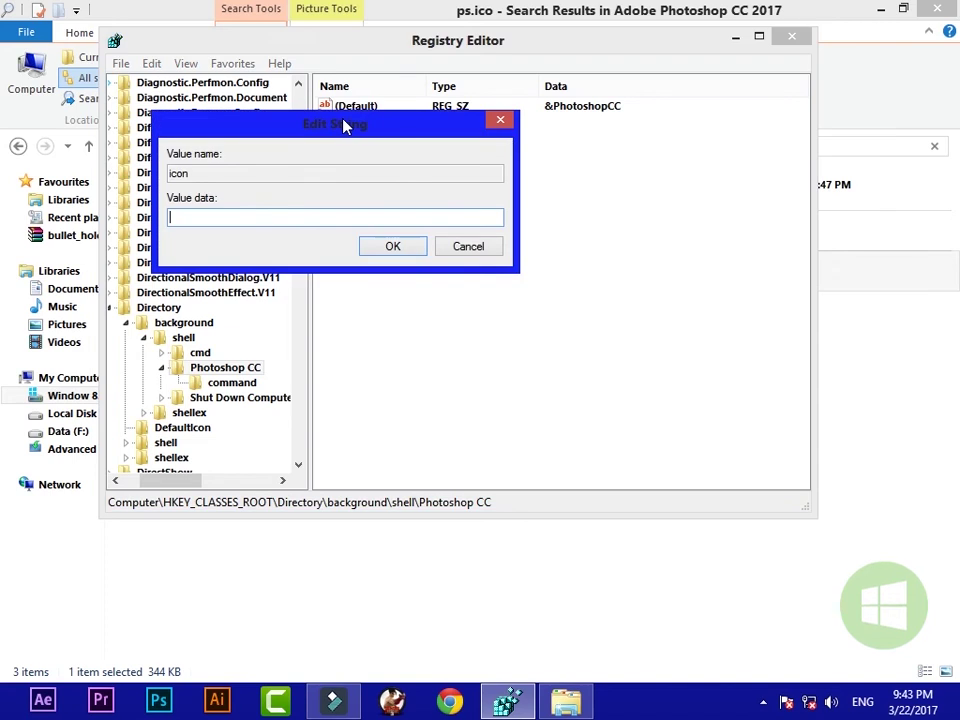
{"action": "right_click", "coordinate": [255, 215]}
{"action": "left_click", "coordinate": [303, 294]}
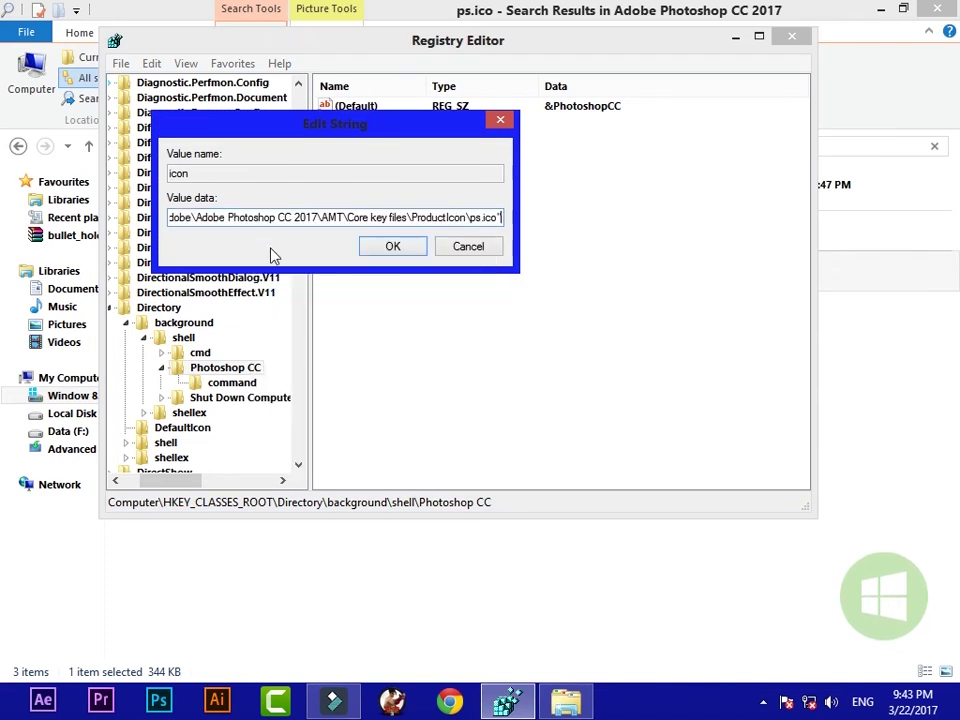
{"action": "left_click", "coordinate": [390, 247]}
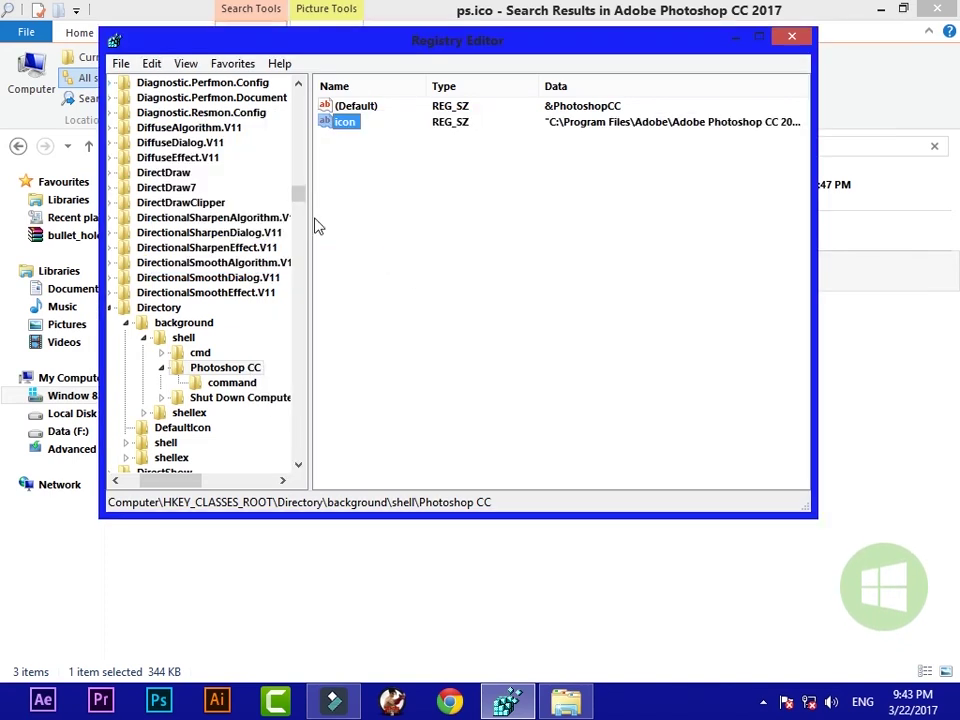
Close the File Explorer window and check the PhotoshopCC entry's icon in the desktop context menu
{"action": "key", "text": "alt+F4"}
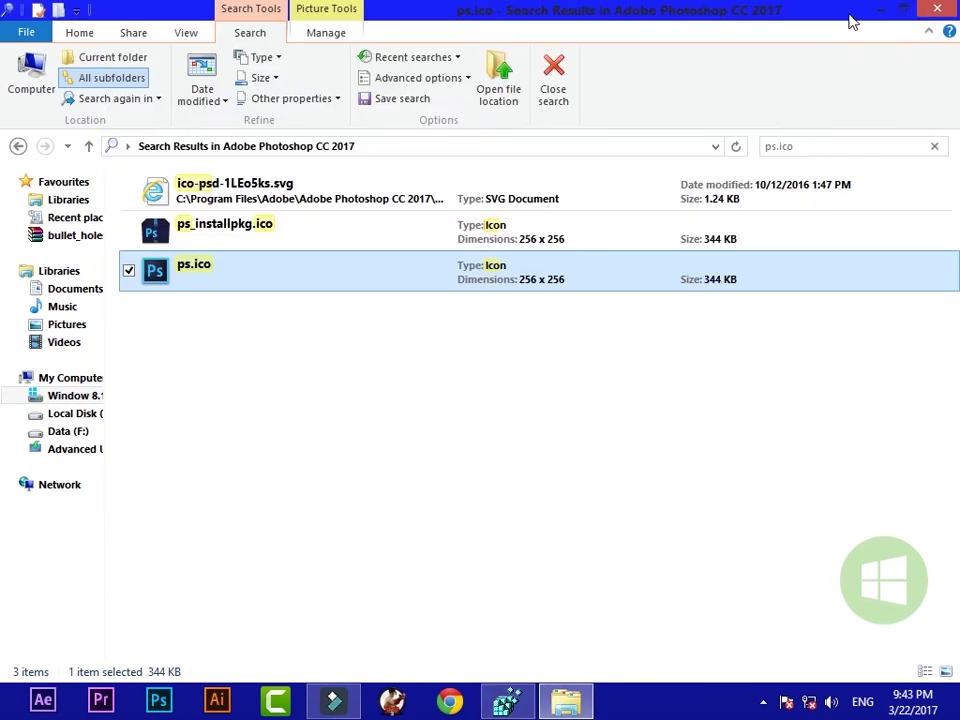
{"action": "left_click", "coordinate": [930, 12]}
{"action": "right_click", "coordinate": [874, 154]}
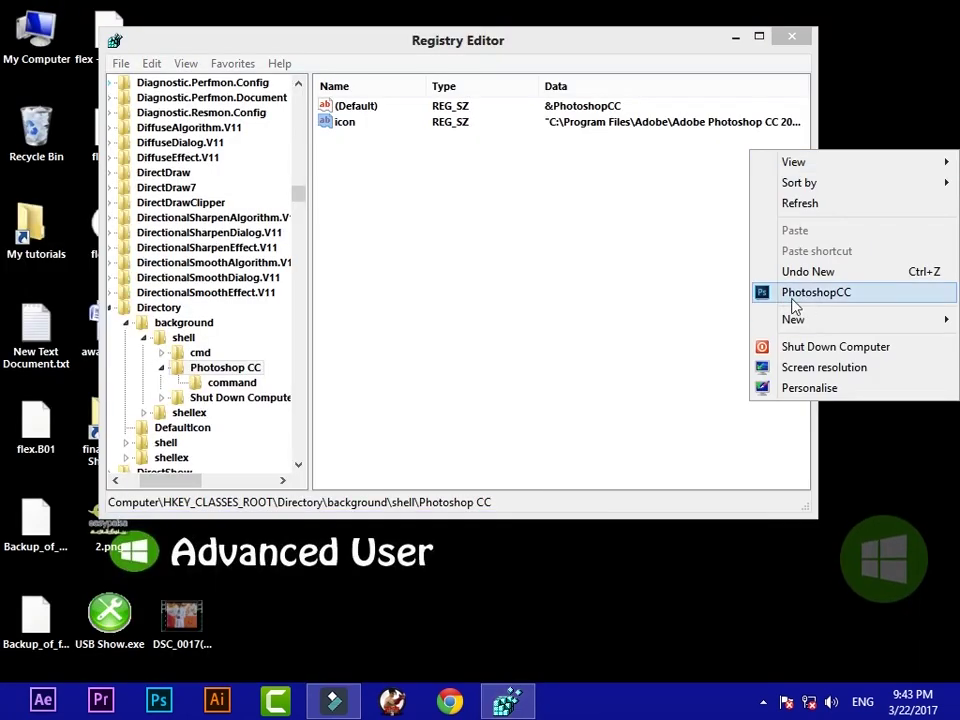
{"action": "left_click", "coordinate": [814, 388]}
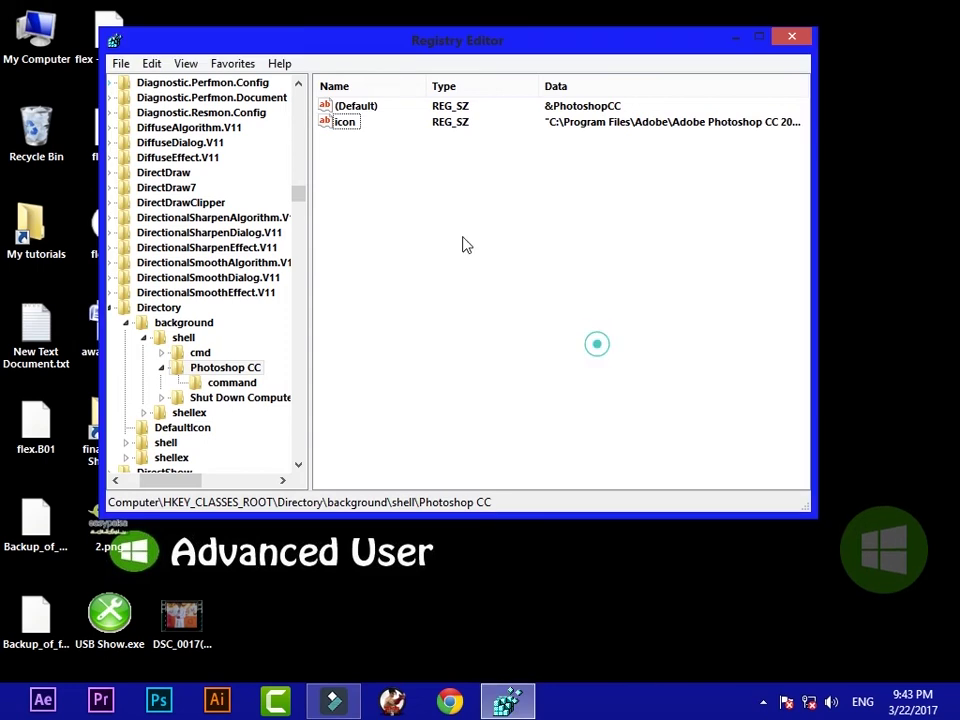
Create a string value named Position in the Photoshop CC key and set its data to Bottom
{"action": "right_click", "coordinate": [320, 213]}
{"action": "mouse_move", "coordinate": [354, 227]}
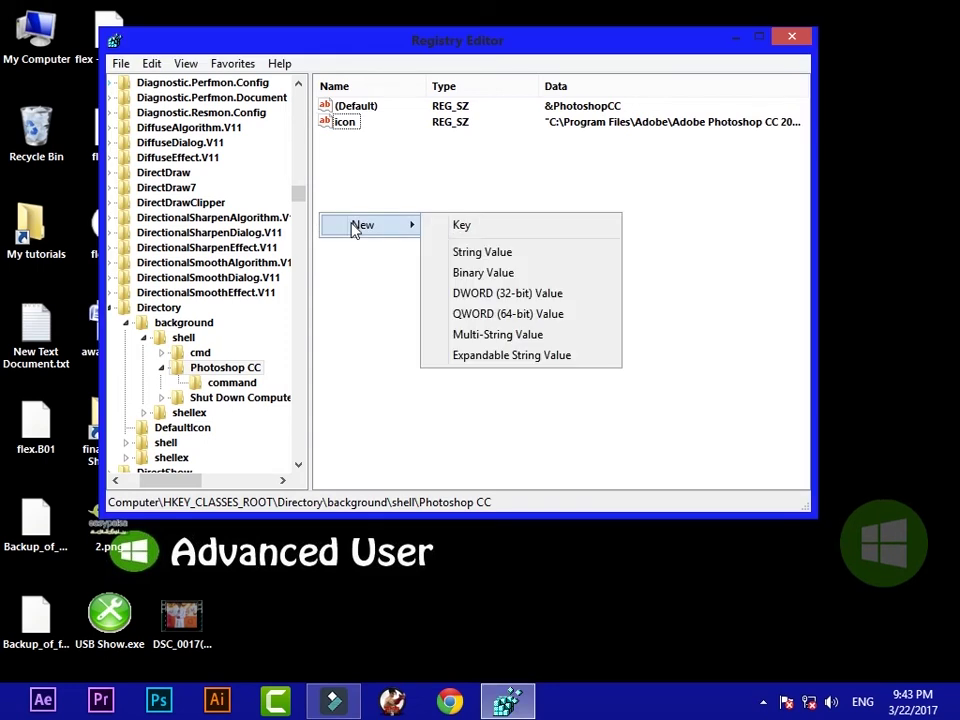
{"action": "left_click", "coordinate": [499, 252]}
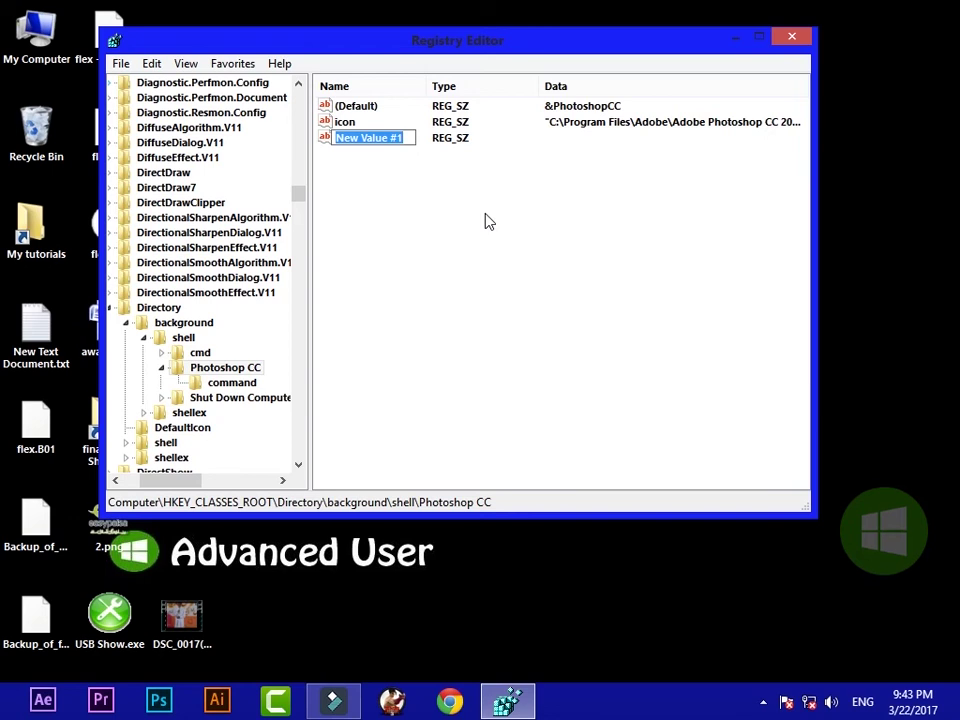
{"action": "type", "text": "Position"}
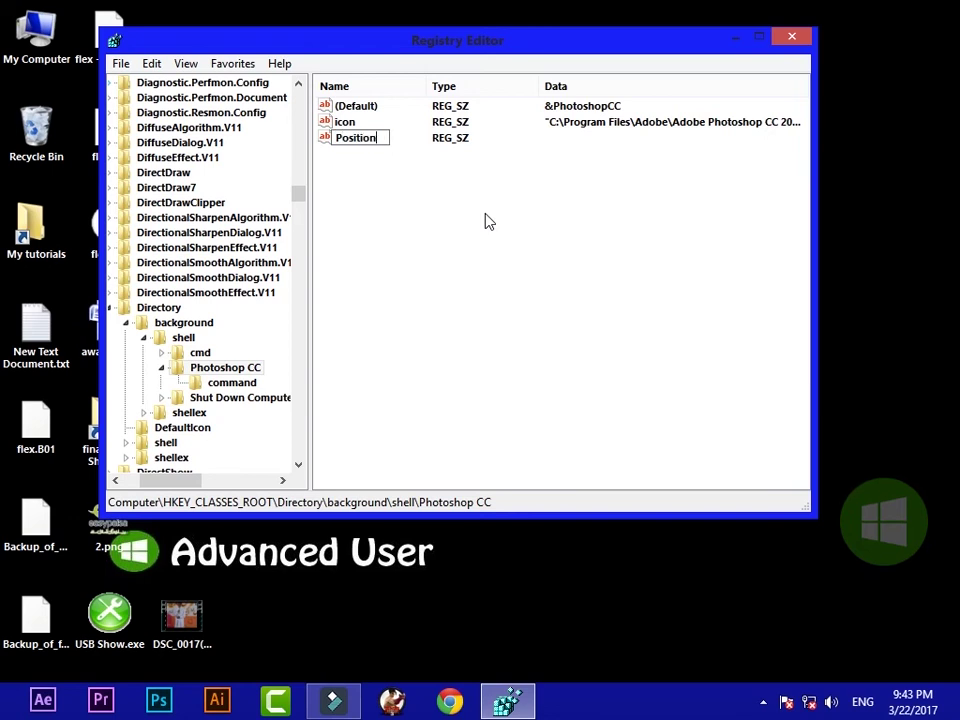
{"action": "key", "text": "Return"}
{"action": "key", "text": "Return"}
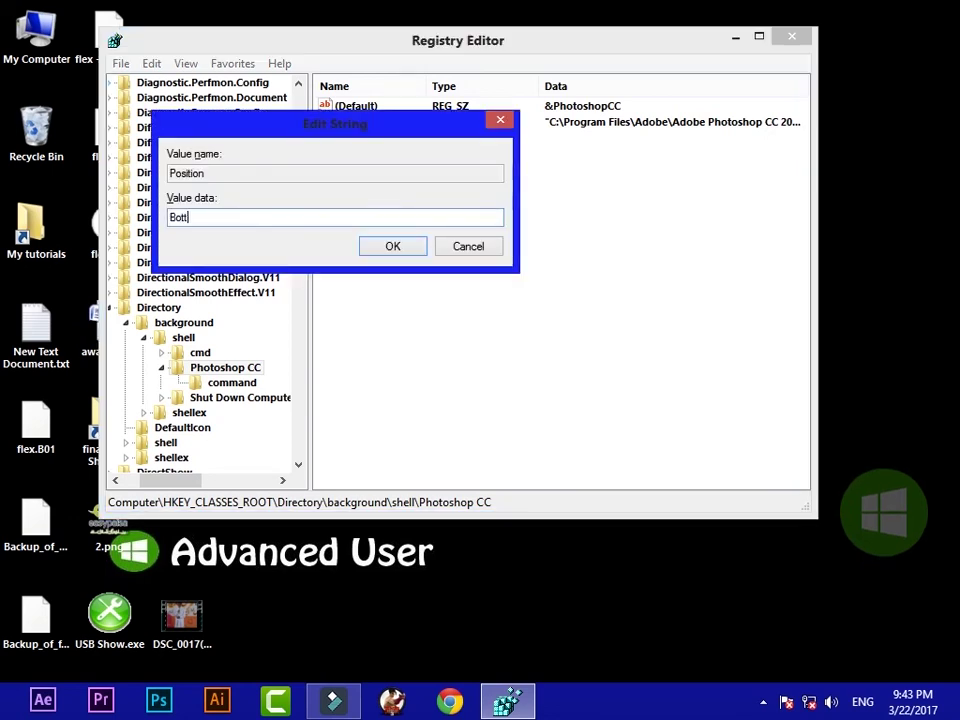
{"action": "key", "text": "Return"}
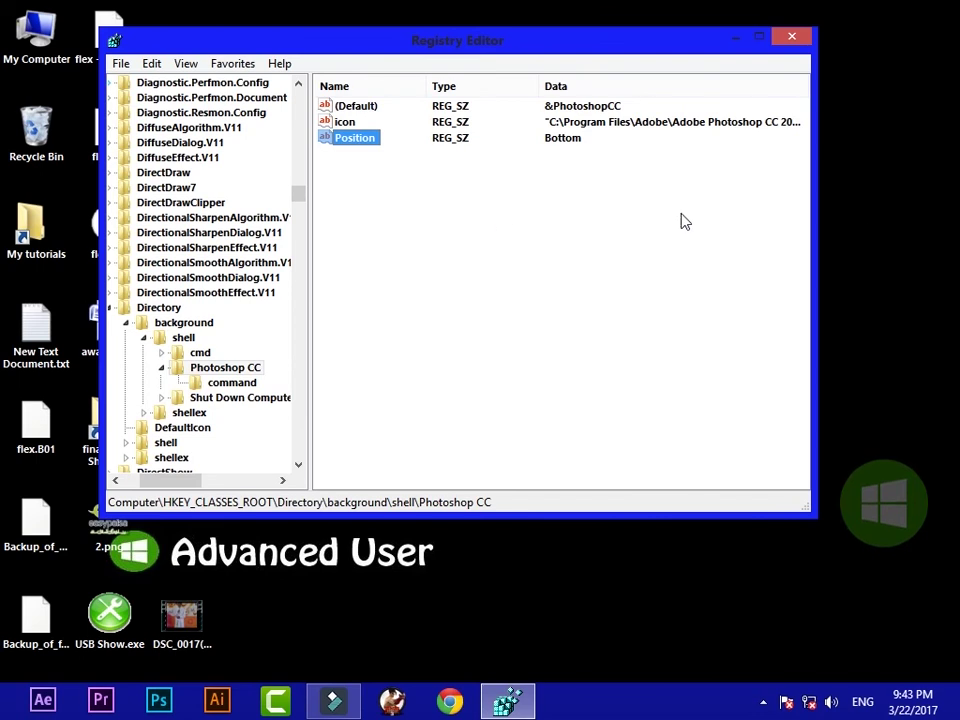
Check where the PhotoshopCC entry sits in the desktop context menu and review the Position value's data
{"action": "right_click", "coordinate": [862, 213]}
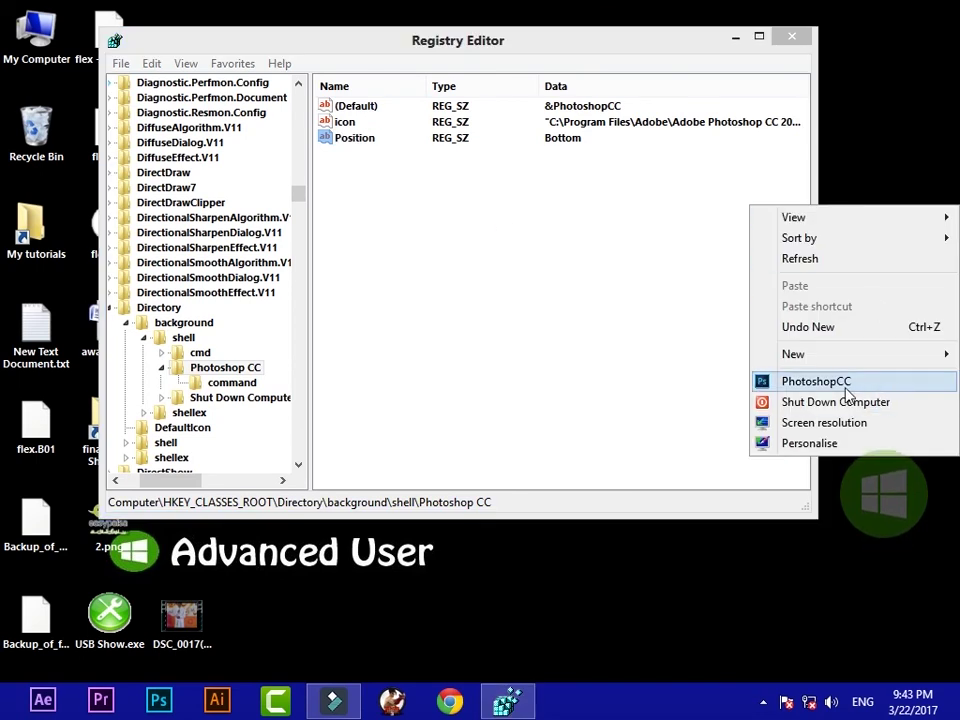
{"action": "left_click", "coordinate": [392, 141]}
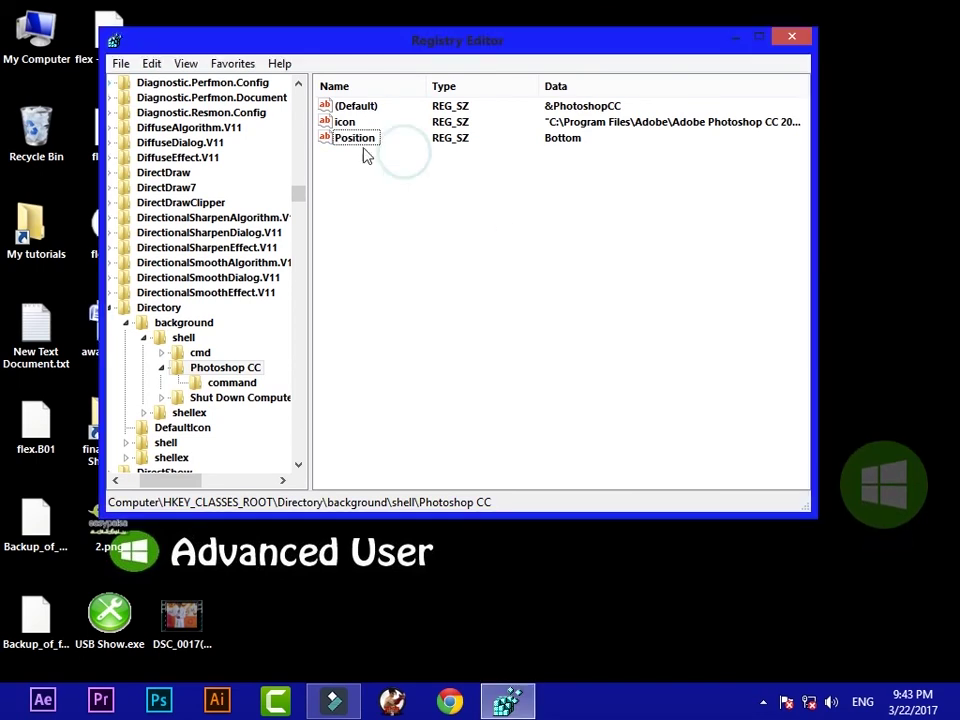
{"action": "double_click", "coordinate": [347, 140]}
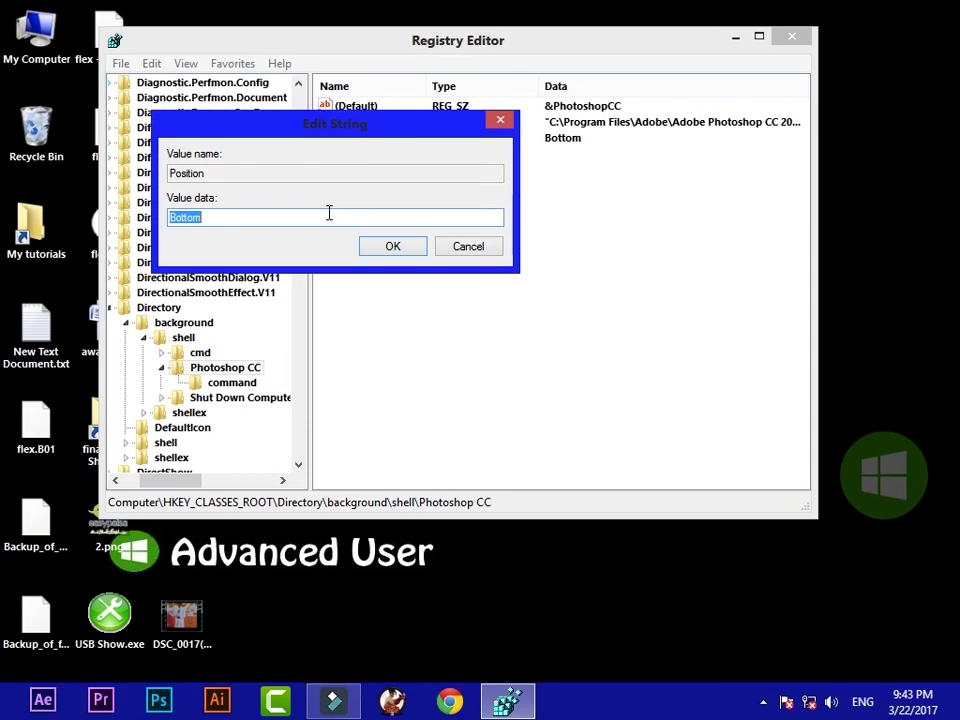
{"action": "left_click", "coordinate": [390, 248]}
{"action": "right_click", "coordinate": [752, 288]}
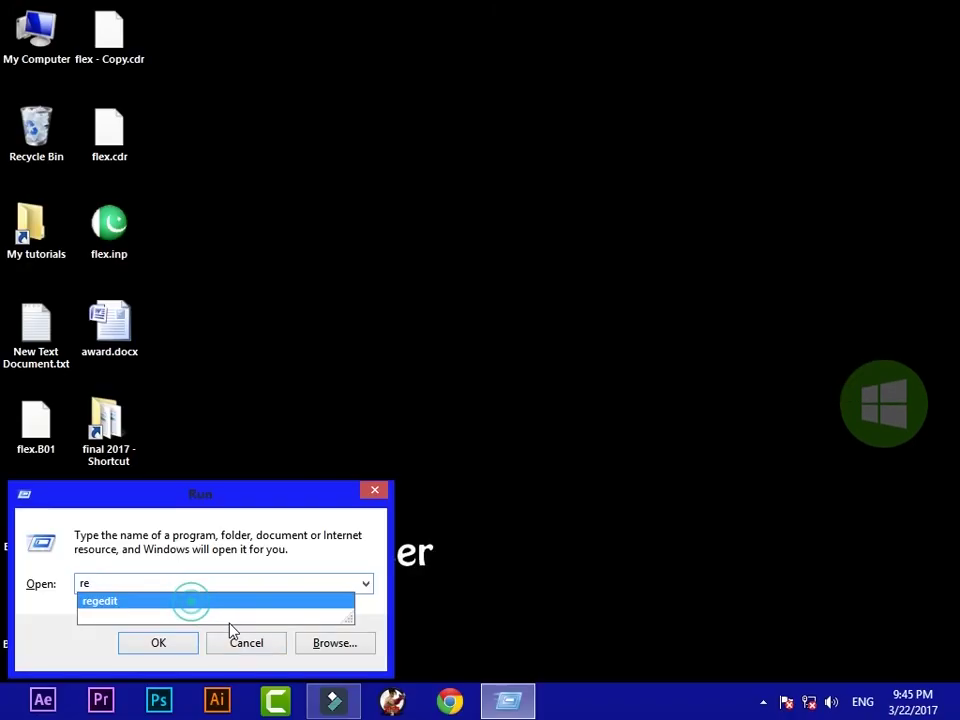
Run regedit to open Registry Editor again
{"action": "left_click", "coordinate": [189, 601]}
{"action": "left_click", "coordinate": [158, 642]}
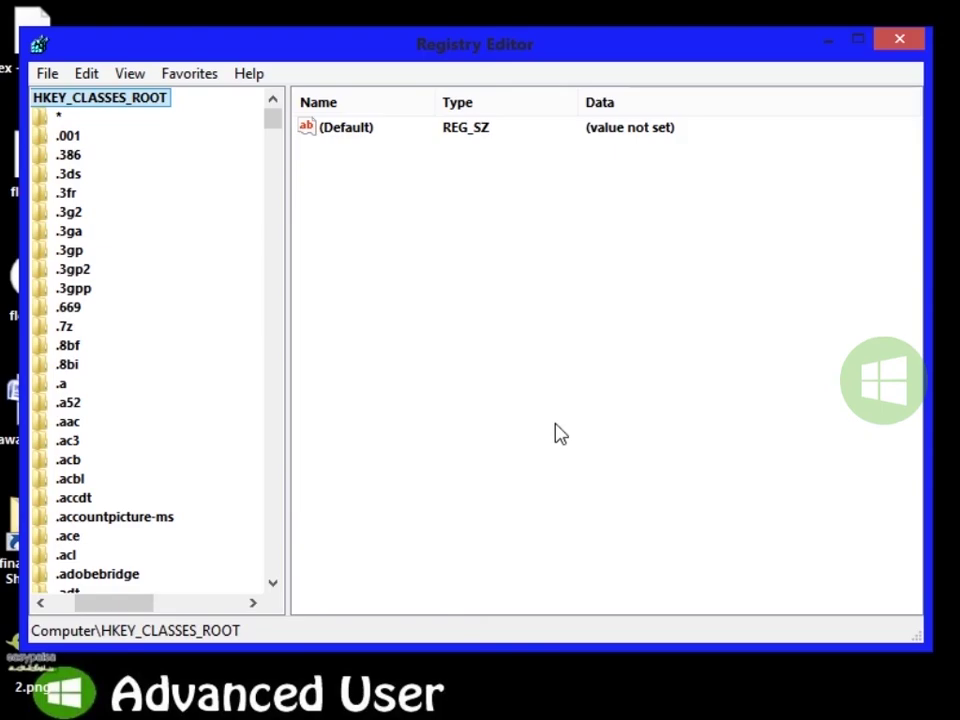
Locate the Directory key among the HKEY_CLASSES_ROOT keys starting with D and expand it
{"action": "left_click_drag", "start_coordinate": [114, 606], "coordinate": [88, 606]}
{"action": "key", "text": "d"}
{"action": "key", "text": "d"}
{"action": "key", "text": "d"}
{"action": "key", "text": "d"}
{"action": "key", "text": "d"}
{"action": "key", "text": "d"}
{"action": "key", "text": "d"}
{"action": "key", "text": "d"}
{"action": "key", "text": "d"}
{"action": "key", "text": "d"}
{"action": "key", "text": "d"}
{"action": "key", "text": "d"}
{"action": "key", "text": "d"}
{"action": "key", "text": "d"}
{"action": "key", "text": "d"}
{"action": "key", "text": "d"}
{"action": "key", "text": "d"}
{"action": "key", "text": "d"}
{"action": "key", "text": "d"}
{"action": "key", "text": "d"}
{"action": "key", "text": "d"}
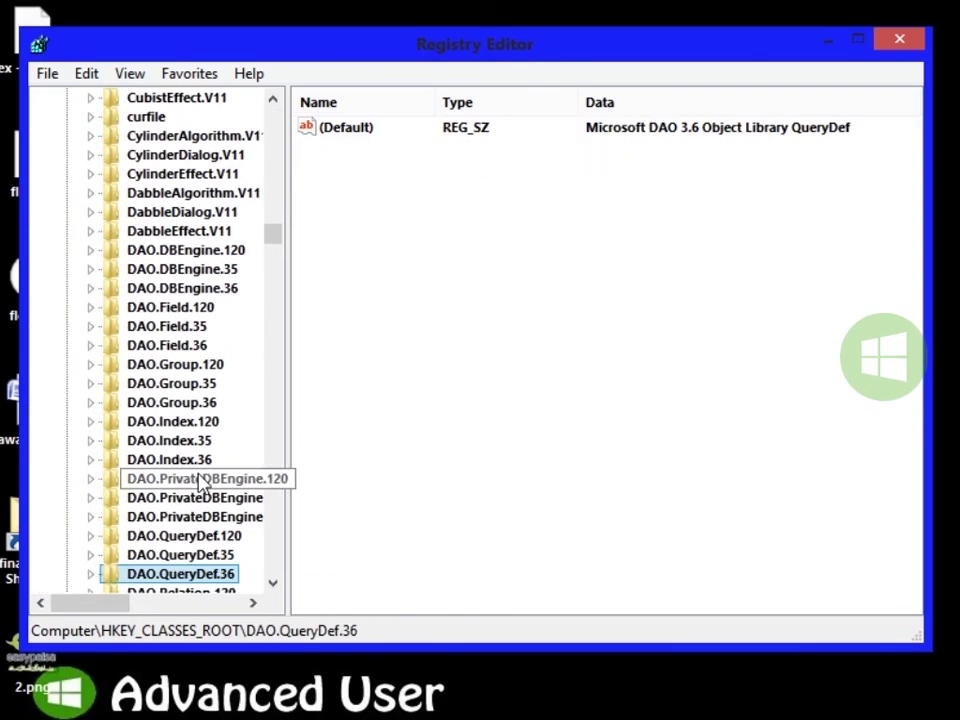
{"action": "key", "text": "d"}
{"action": "key", "text": "d"}
{"action": "key", "text": "d"}
{"action": "key", "text": "d"}
{"action": "key", "text": "d"}
{"action": "key", "text": "d"}
{"action": "key", "text": "d"}
{"action": "key", "text": "d"}
{"action": "key", "text": "d"}
{"action": "key", "text": "d"}
{"action": "key", "text": "d"}
{"action": "key", "text": "d"}
{"action": "key", "text": "d"}
{"action": "key", "text": "d"}
{"action": "key", "text": "d"}
{"action": "key", "text": "d"}
{"action": "key", "text": "d"}
{"action": "key", "text": "d"}
{"action": "key", "text": "d"}
{"action": "key", "text": "d"}
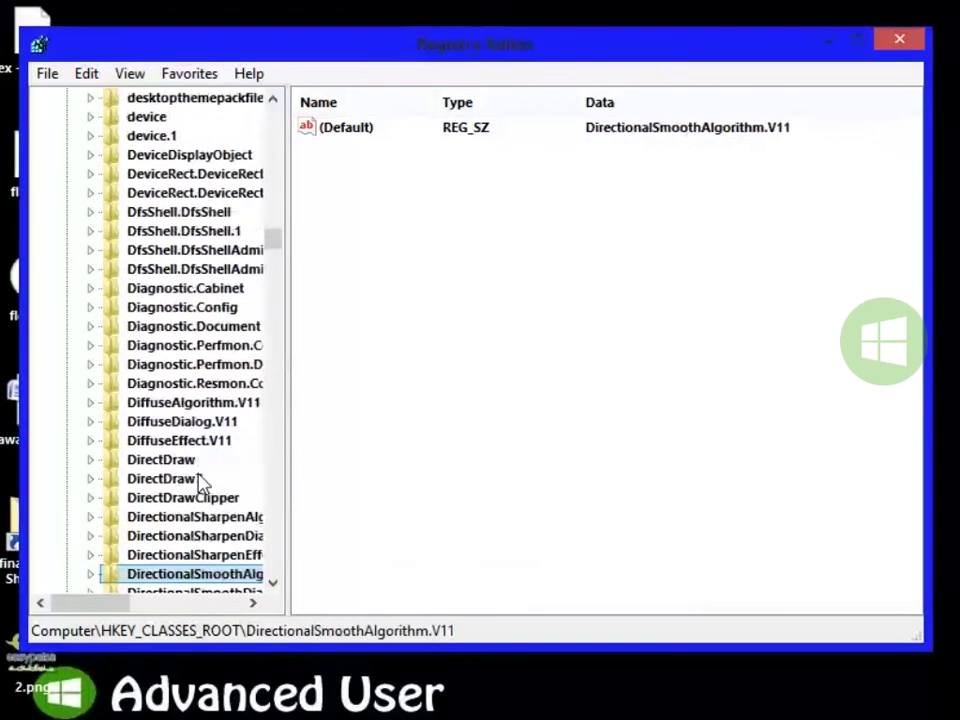
{"action": "left_click", "coordinate": [90, 459]}
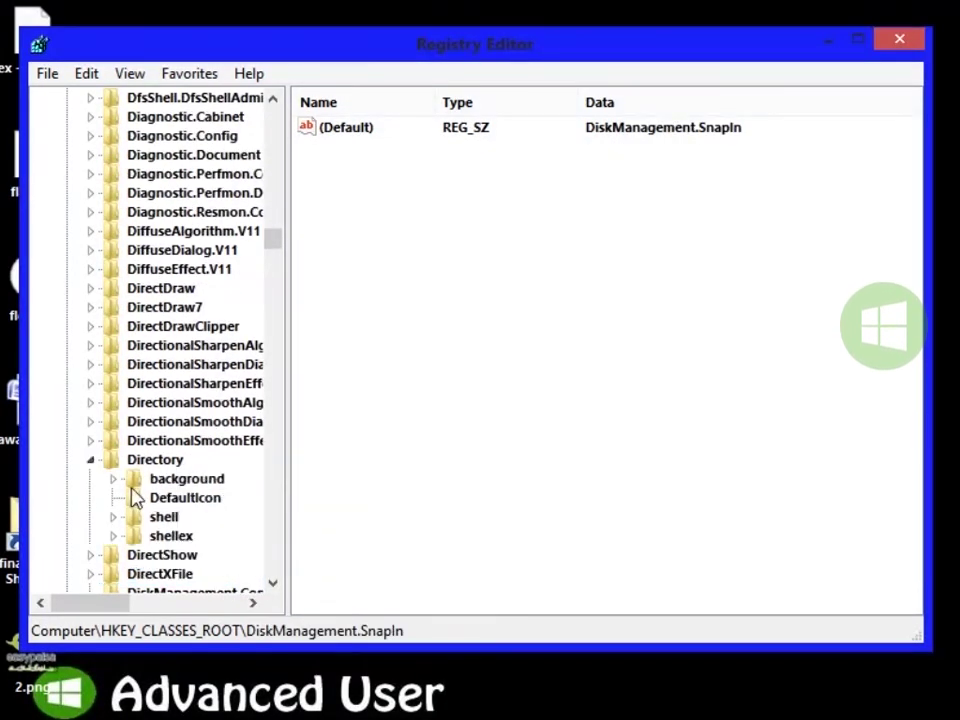
Expand the background key under Directory and its shell key to show the context menu entries
{"action": "left_click", "coordinate": [113, 479]}
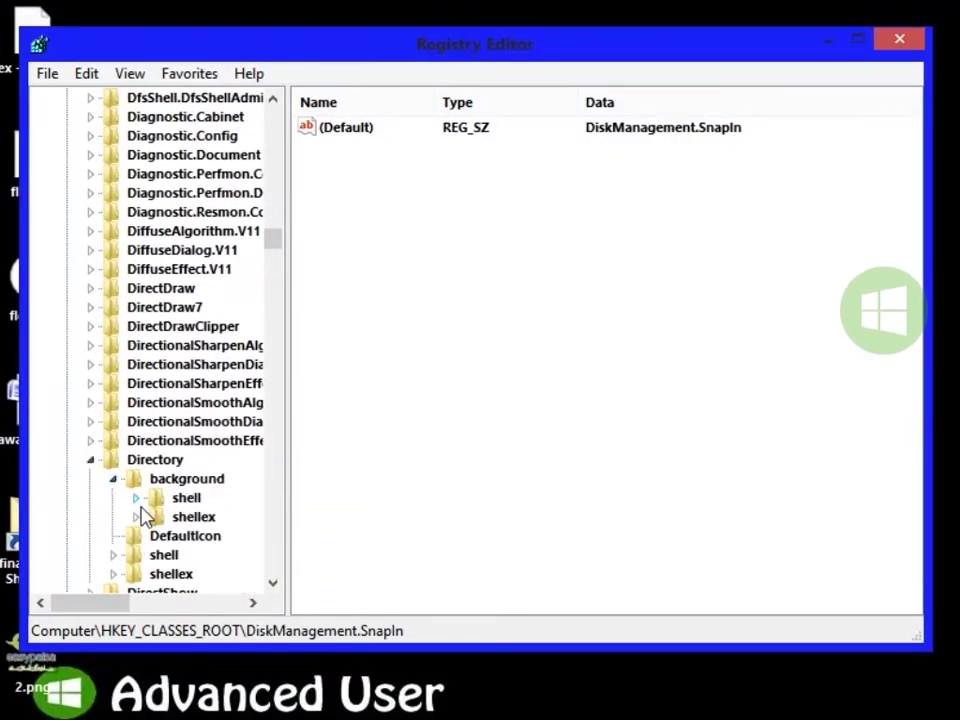
{"action": "left_click", "coordinate": [135, 497]}
{"action": "left_click", "coordinate": [251, 603]}
{"action": "left_click", "coordinate": [251, 603]}
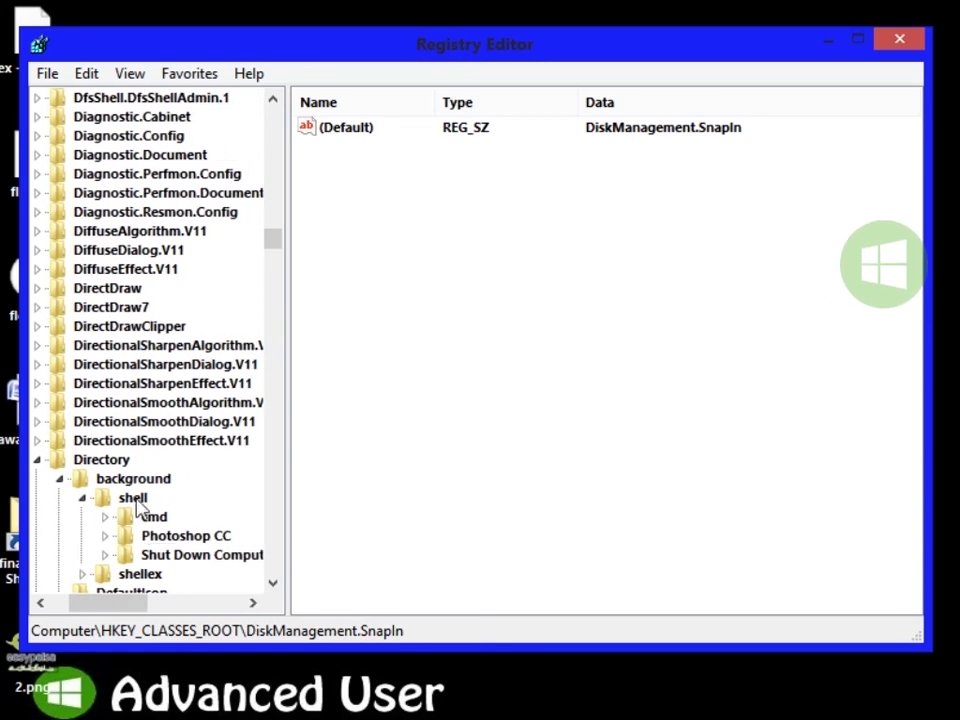
Create a new key named Paint under Directory\background\shell
{"action": "right_click", "coordinate": [136, 497]}
{"action": "mouse_move", "coordinate": [163, 538]}
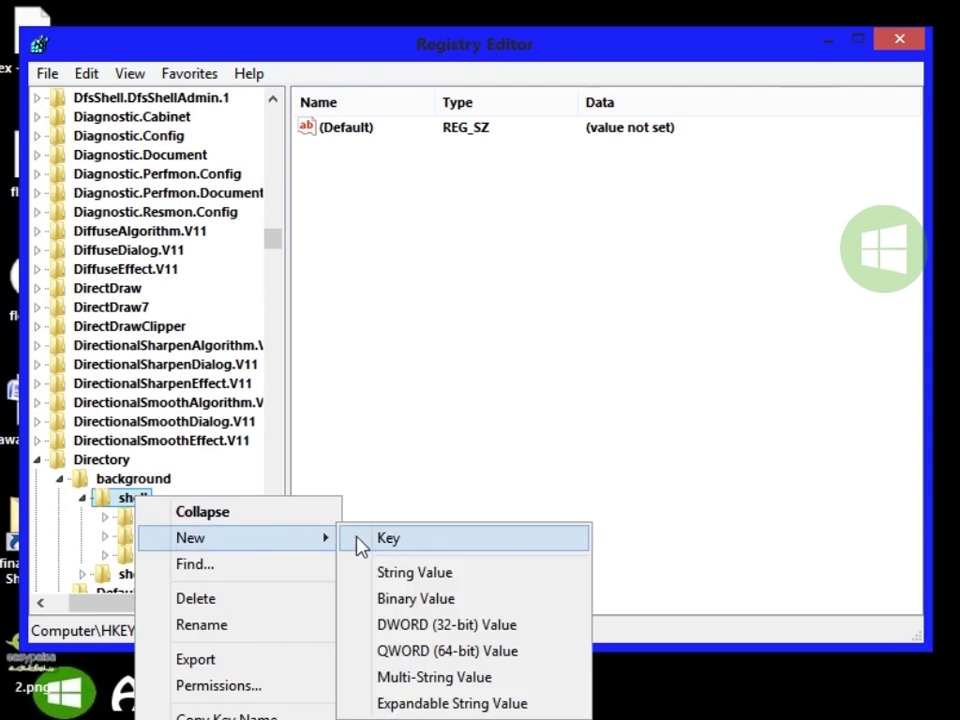
{"action": "left_click", "coordinate": [370, 540]}
{"action": "type", "text": "P"}
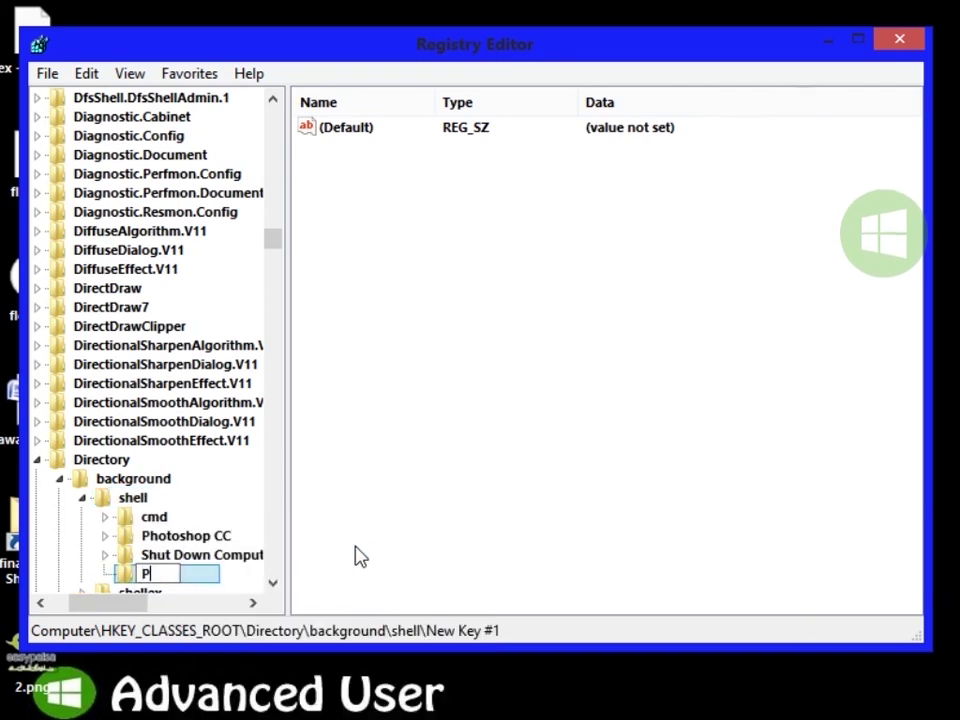
{"action": "type", "text": "aint"}
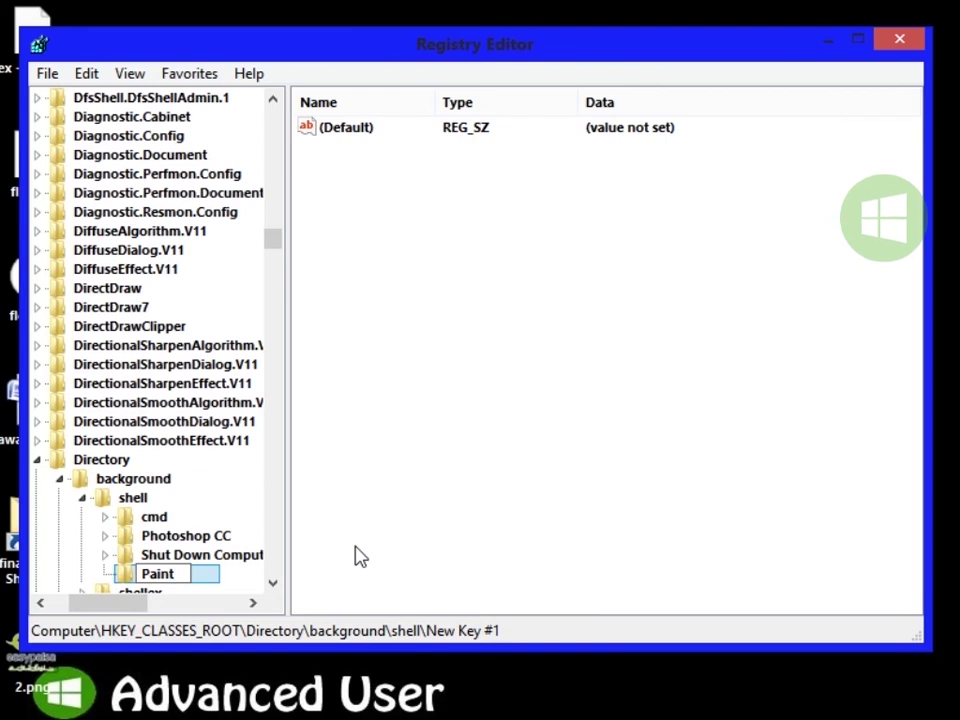
{"action": "key", "text": "Return"}
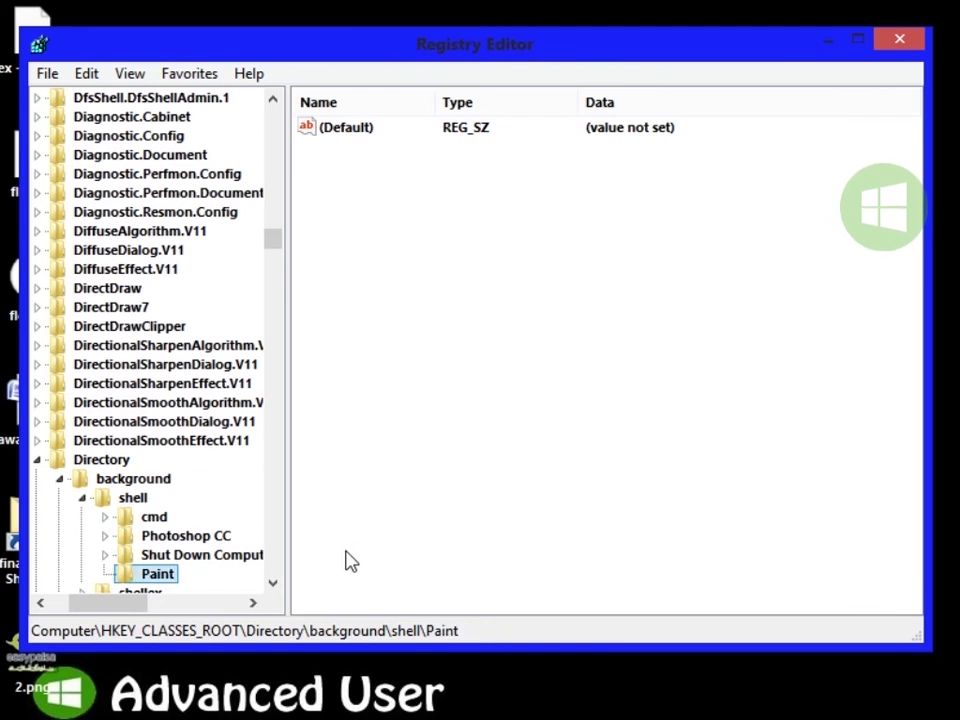
Create a subkey named command inside the Paint key
{"action": "left_click", "coordinate": [272, 582]}
{"action": "left_click", "coordinate": [272, 582]}
{"action": "left_click", "coordinate": [272, 582]}
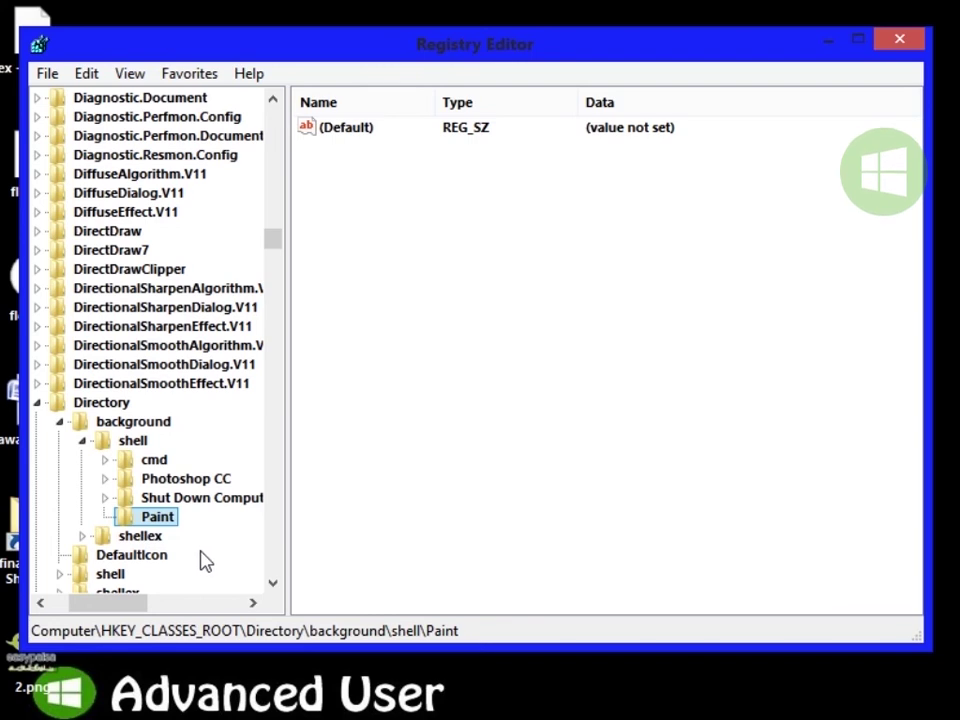
{"action": "right_click", "coordinate": [152, 519]}
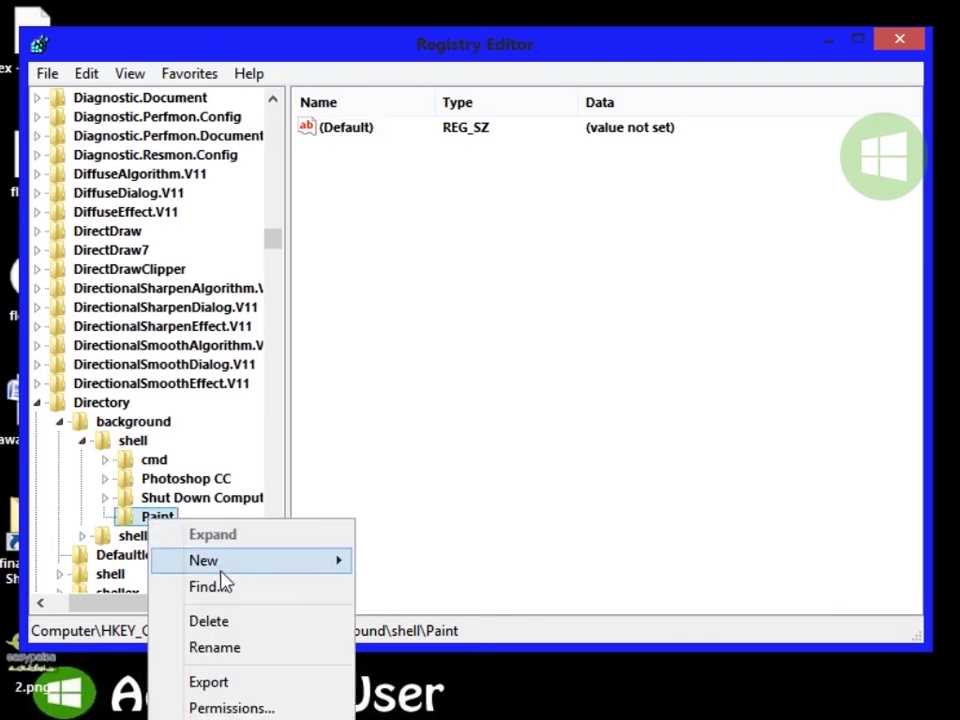
{"action": "mouse_move", "coordinate": [238, 574]}
{"action": "left_click", "coordinate": [405, 563]}
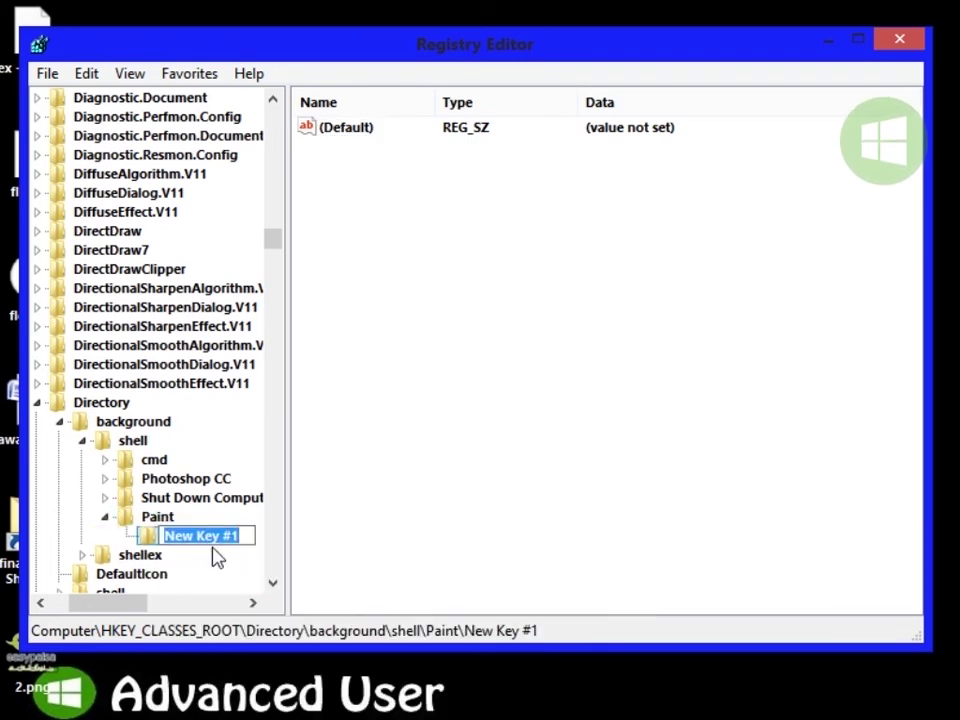
{"action": "type", "text": "command"}
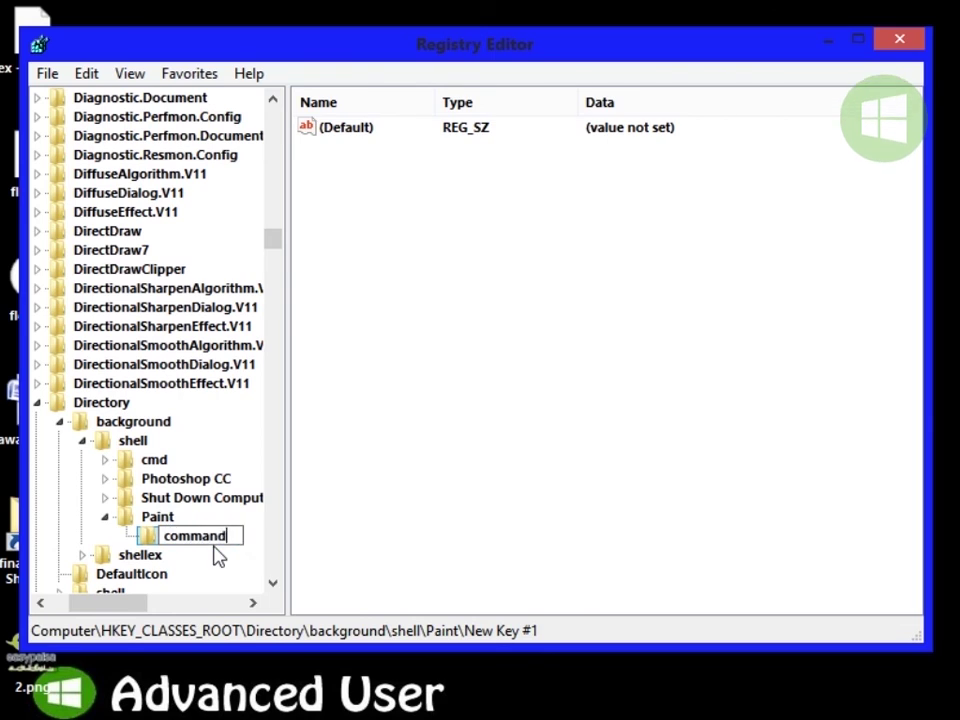
{"action": "key", "text": "Return"}
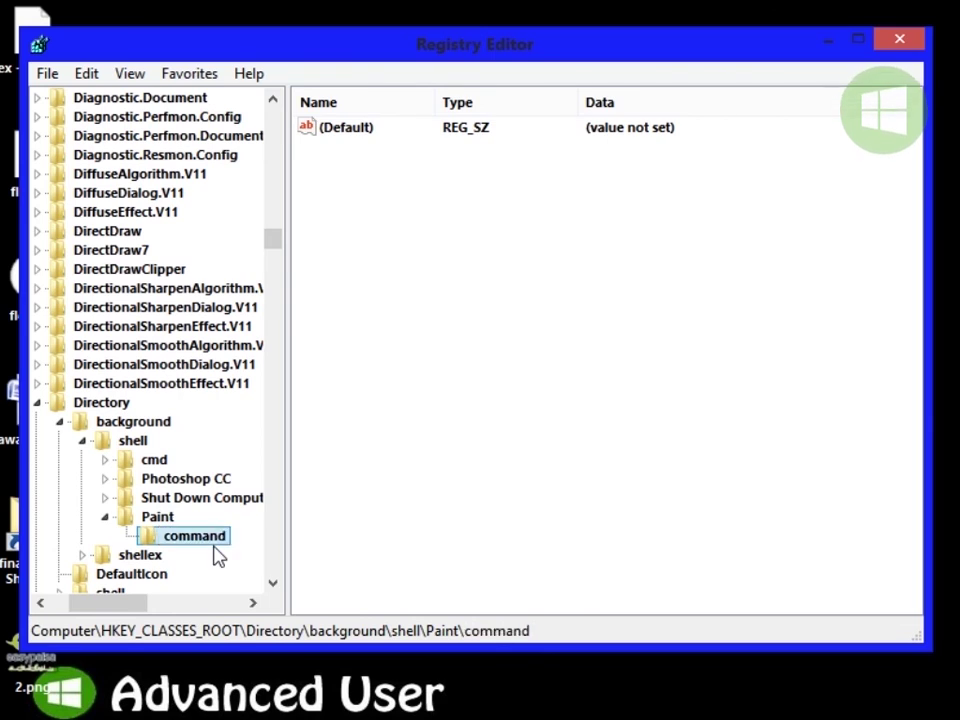
Set the default value of the command key under Paint to mspaint.exe
{"action": "double_click", "coordinate": [351, 136]}
{"action": "right_click", "coordinate": [240, 268]}
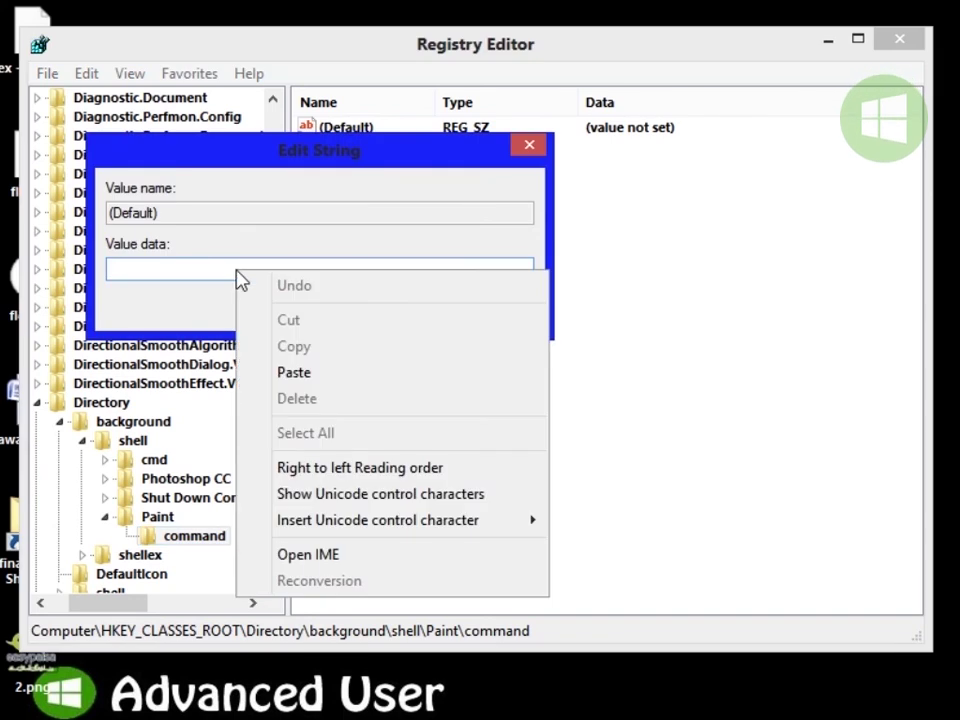
{"action": "left_click", "coordinate": [292, 370]}
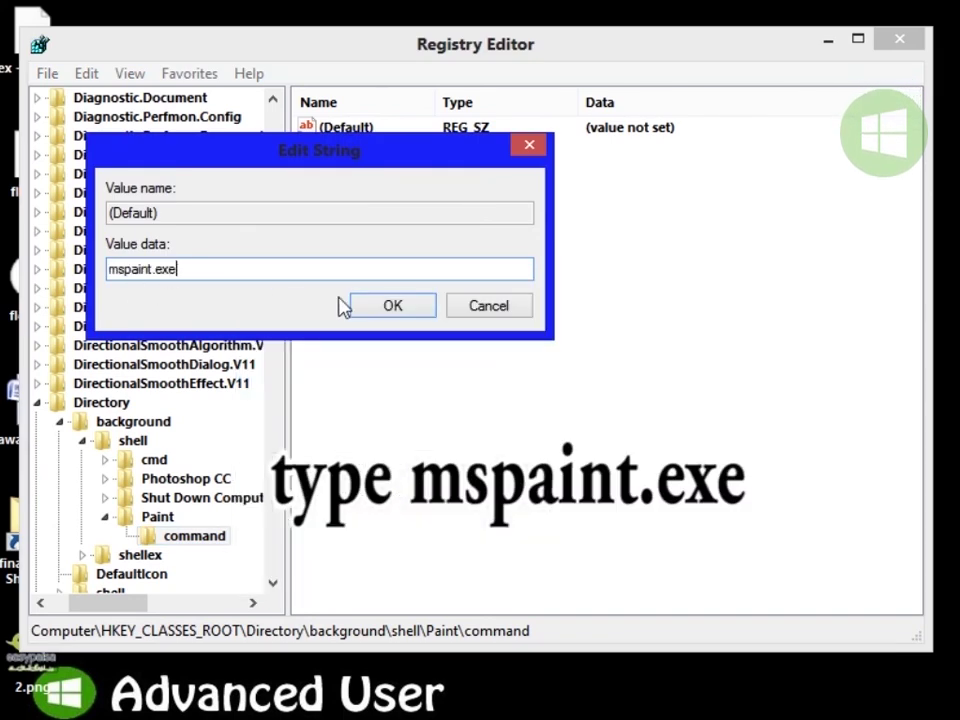
{"action": "left_click", "coordinate": [389, 307]}
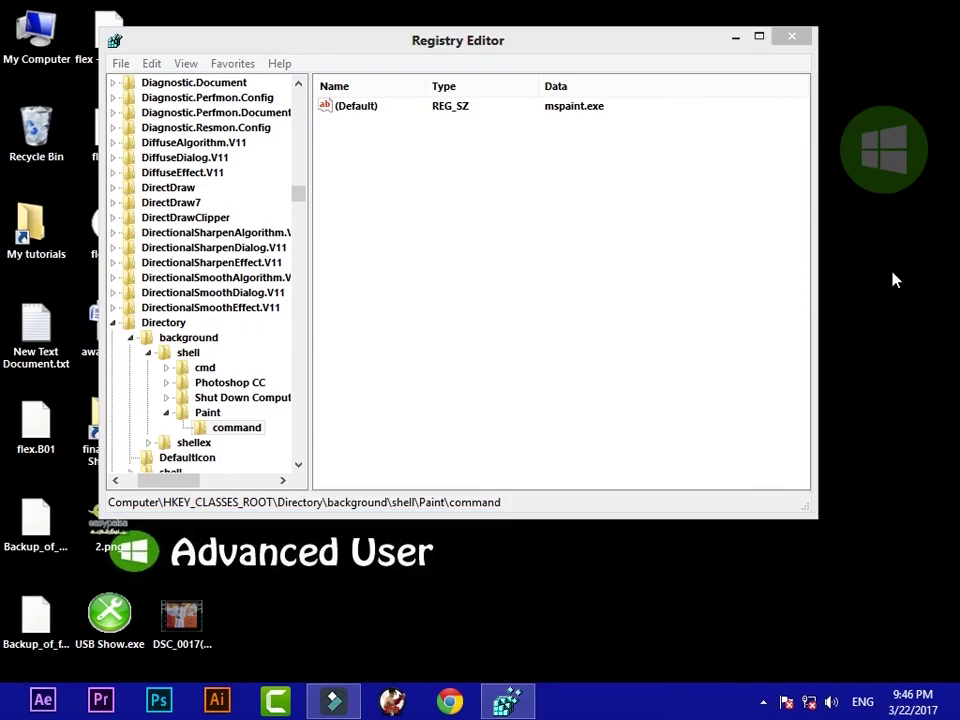
Check the desktop context menu for the Paint entry, then return to the registry
{"action": "right_click", "coordinate": [894, 278]}
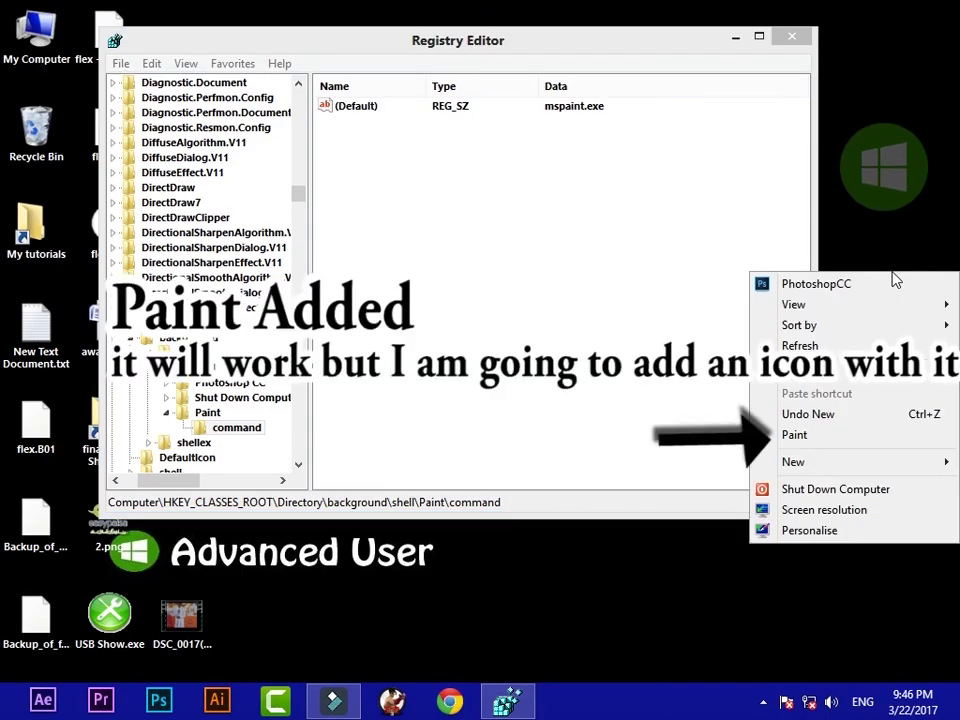
{"action": "left_click", "coordinate": [795, 436]}
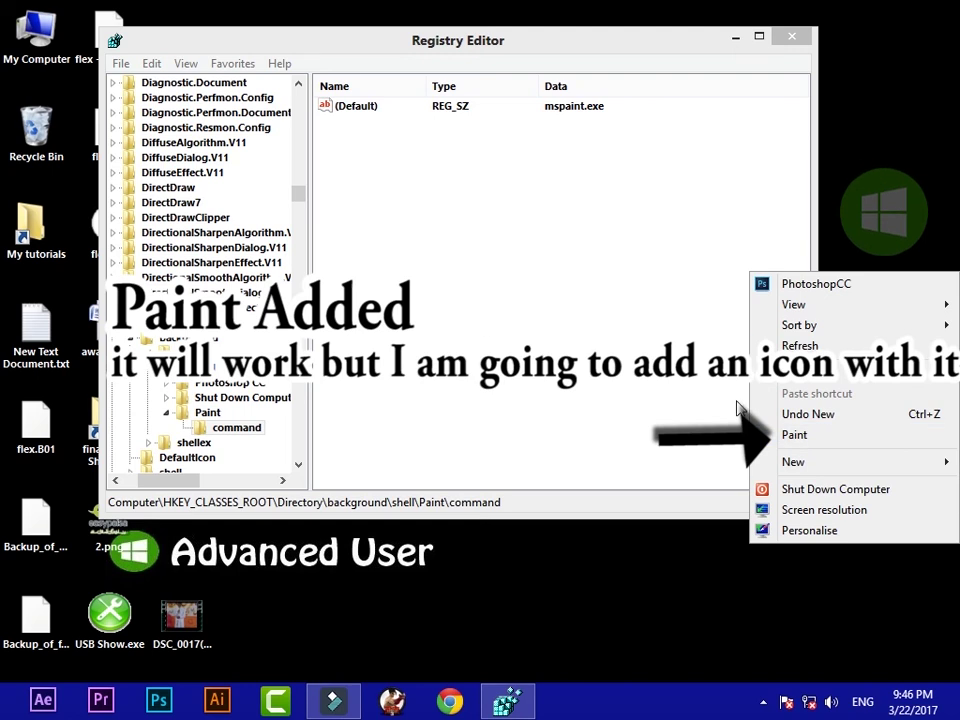
{"action": "left_click", "coordinate": [508, 332]}
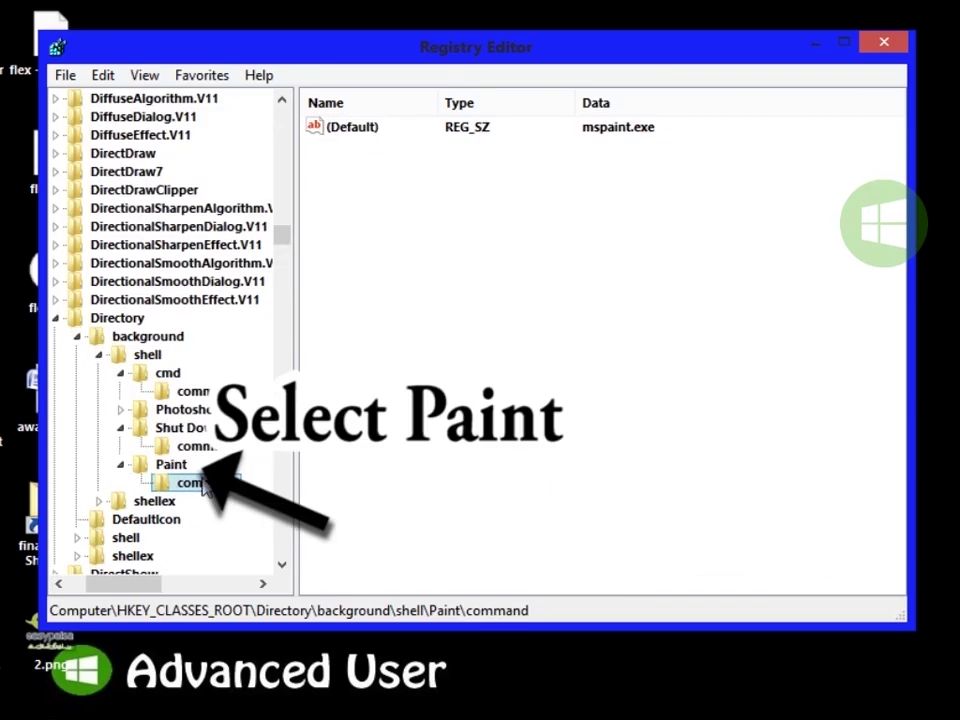
Create a string value named icon in the Paint key
{"action": "left_click", "coordinate": [172, 465]}
{"action": "right_click", "coordinate": [386, 263]}
{"action": "mouse_move", "coordinate": [420, 289]}
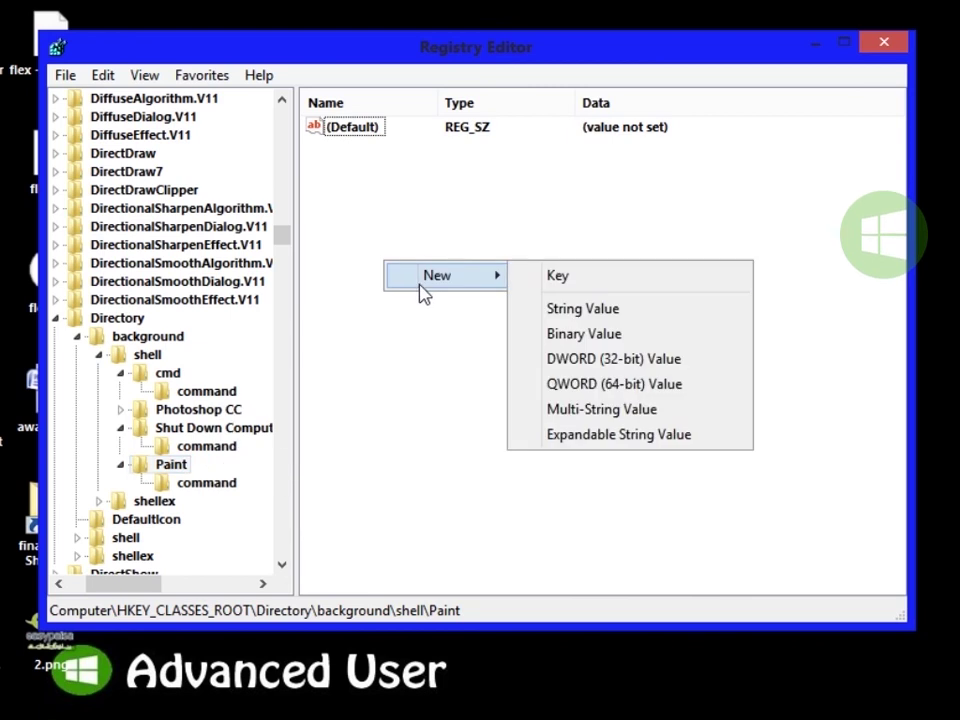
{"action": "left_click", "coordinate": [560, 309]}
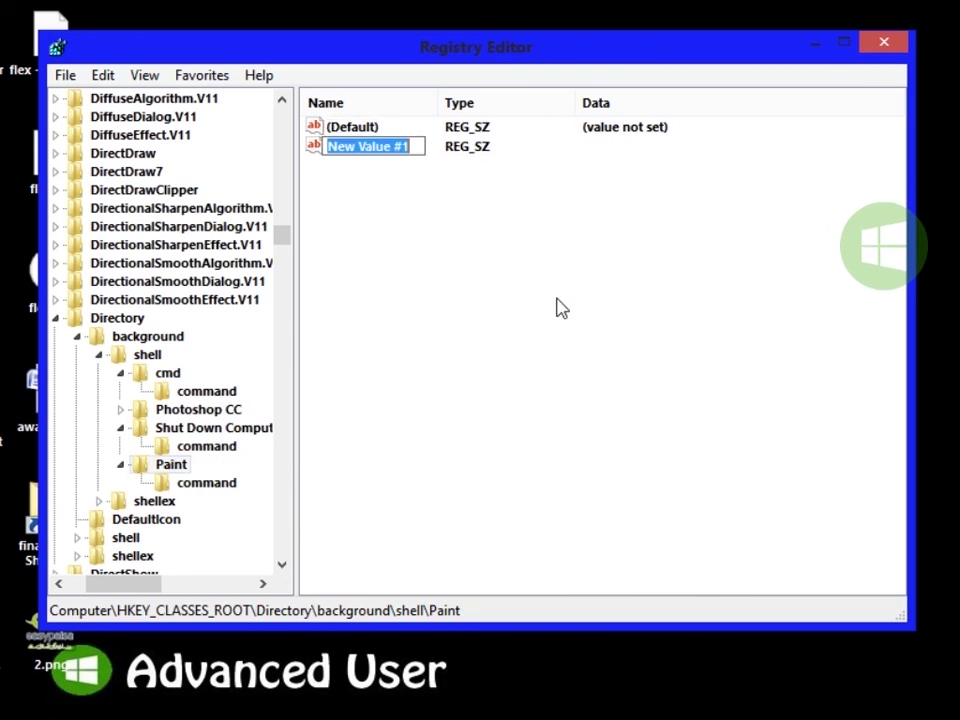
{"action": "type", "text": "icon"}
{"action": "key", "text": "Return"}
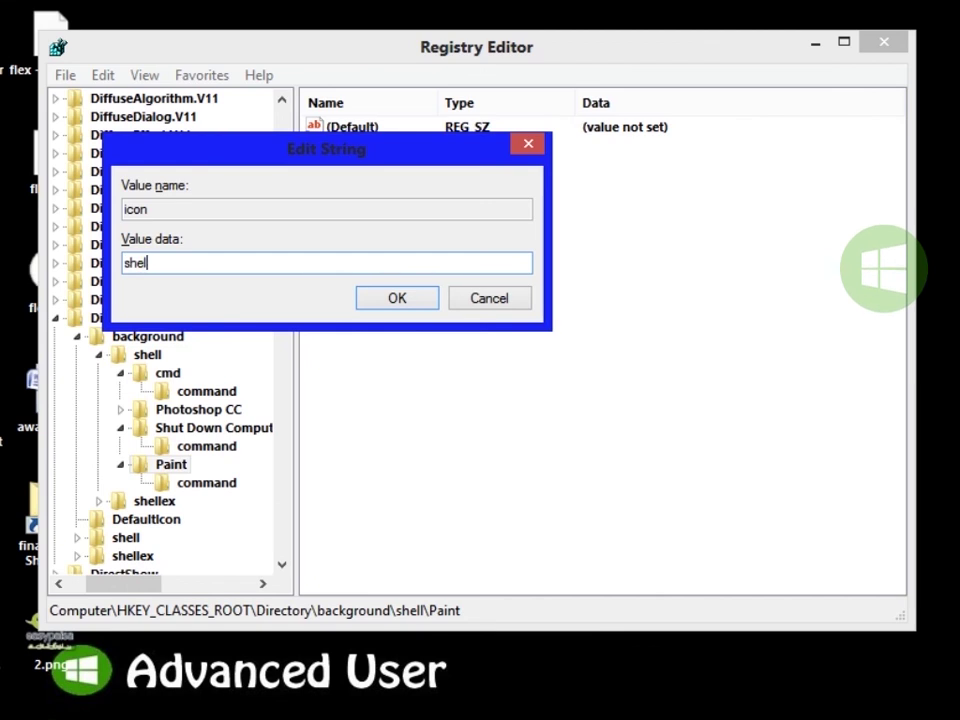
Set the icon value's data to shell32.dll,-250.ico and check the Paint entry's icon in the desktop context menu
{"action": "type", "text": "shell32.dll,-250.ico"}
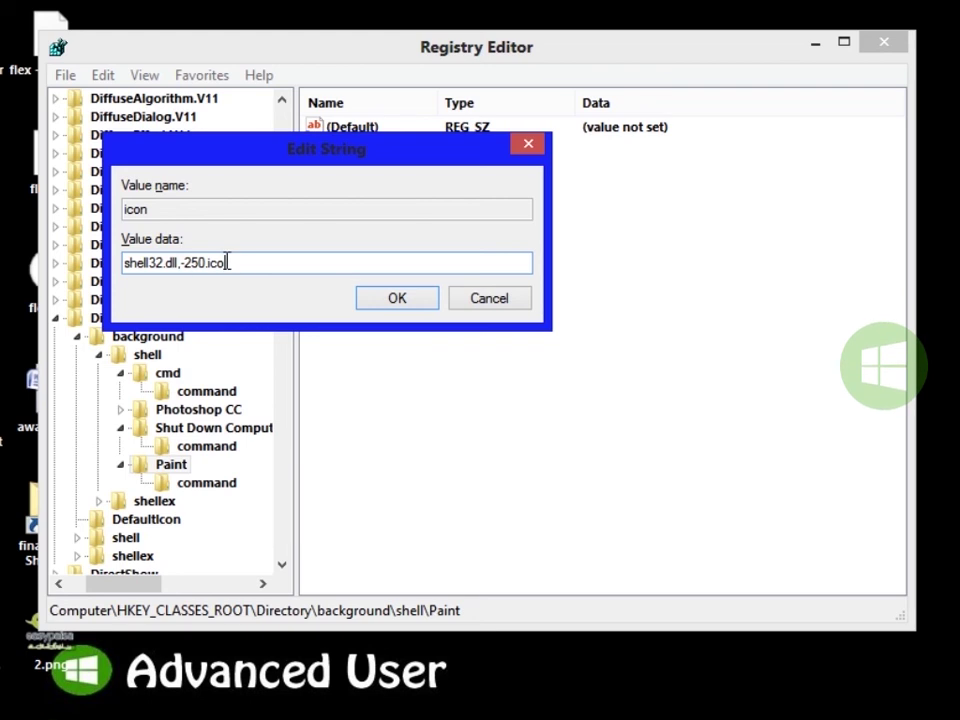
{"action": "left_click", "coordinate": [394, 299]}
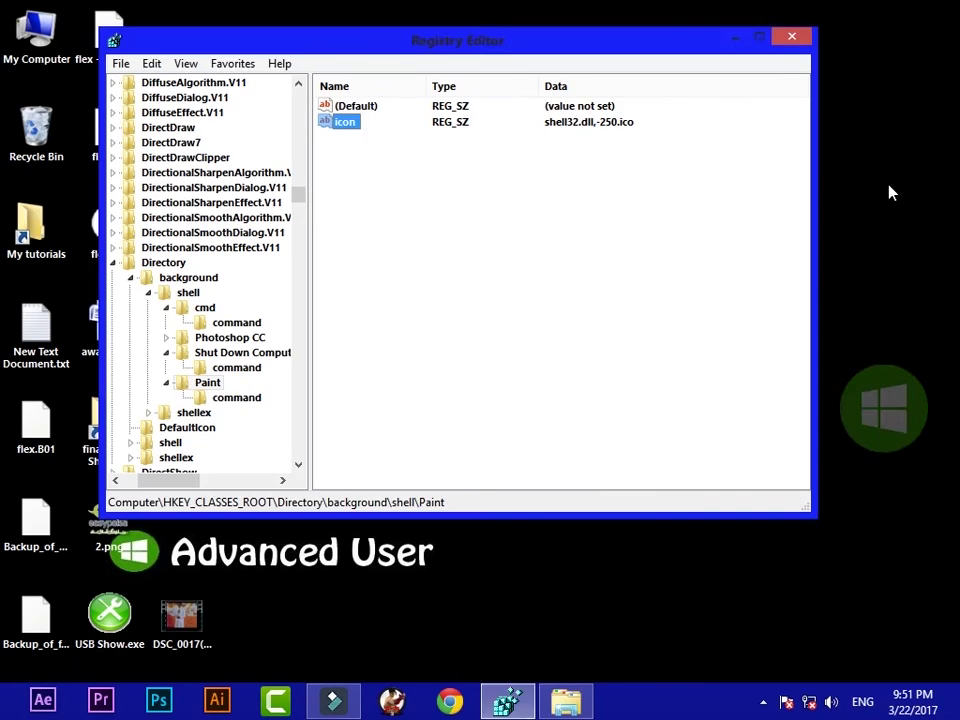
{"action": "right_click", "coordinate": [889, 190]}
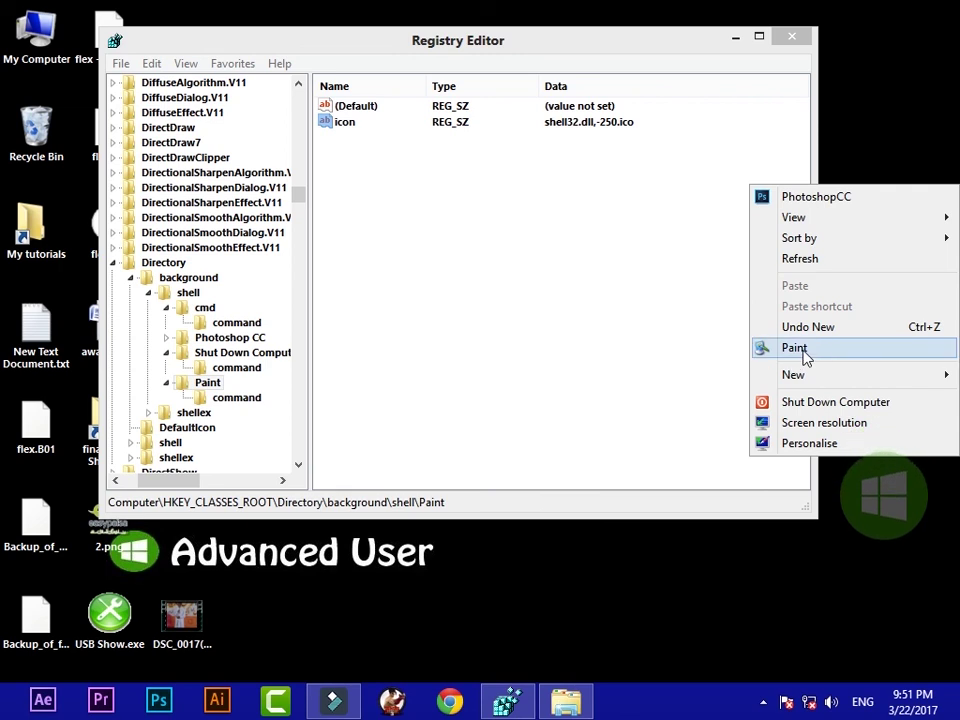
{"action": "left_click", "coordinate": [818, 352]}
Add another string value to the Paint key and name it Position
{"action": "right_click", "coordinate": [405, 268]}
{"action": "mouse_move", "coordinate": [458, 285]}
{"action": "left_click", "coordinate": [538, 304]}
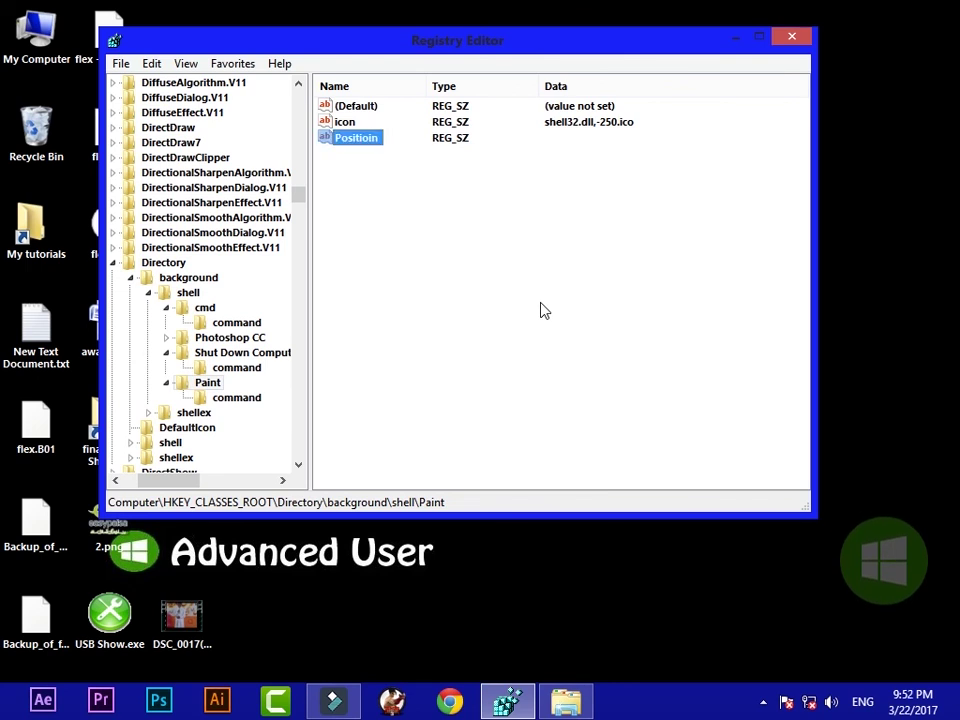
{"action": "key", "text": "F2"}
{"action": "key", "text": "BackSpace"}
{"action": "type", "text": "Po"}
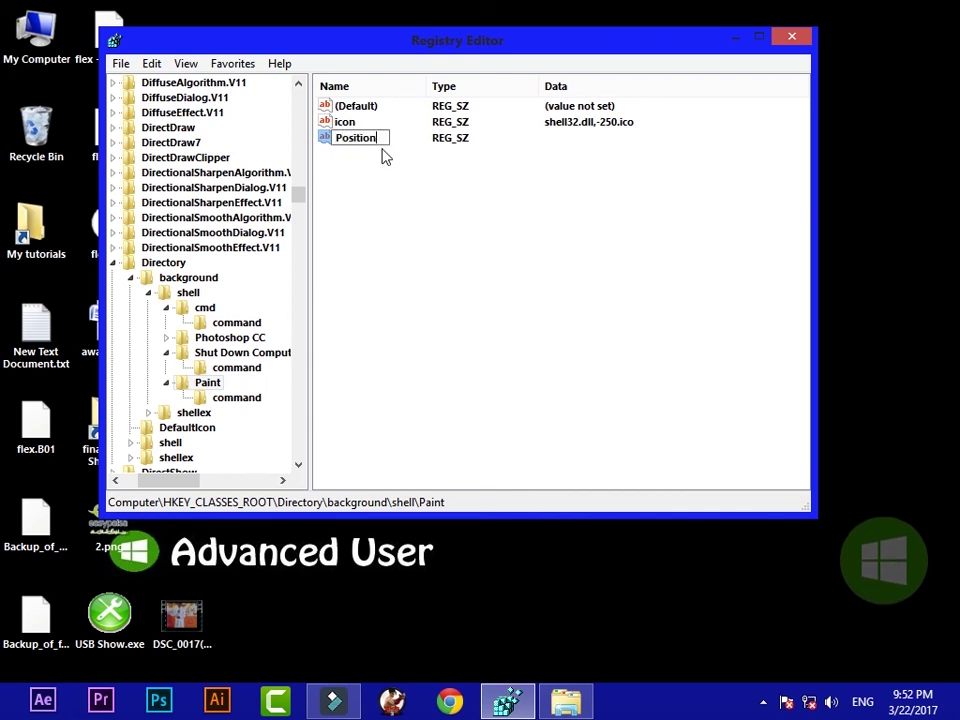
{"action": "key", "text": "Return"}
Set the Position value's data to Bottom and check where Paint sits in the desktop context menu
{"action": "key", "text": "Return"}
{"action": "type", "text": "Bo"}
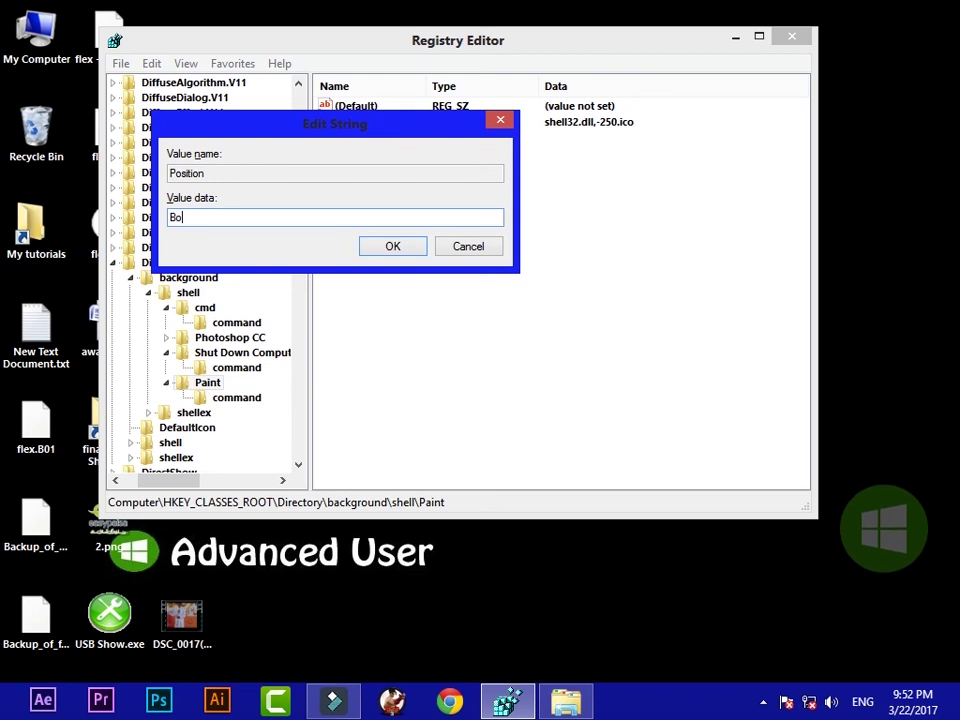
{"action": "type", "text": "ttom"}
{"action": "key", "text": "Return"}
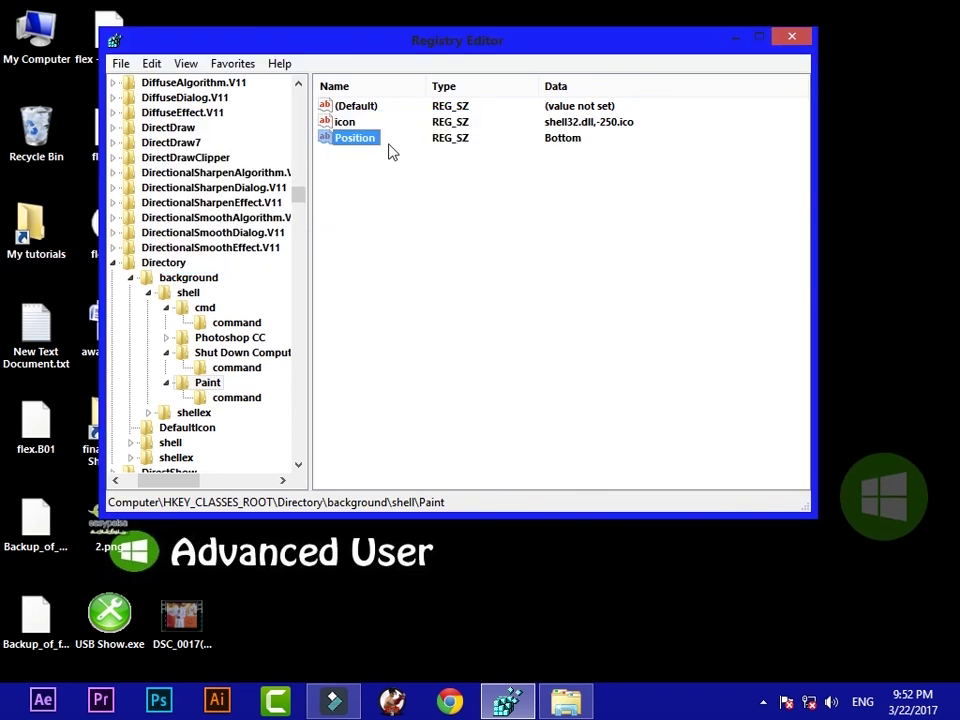
{"action": "right_click", "coordinate": [853, 214]}
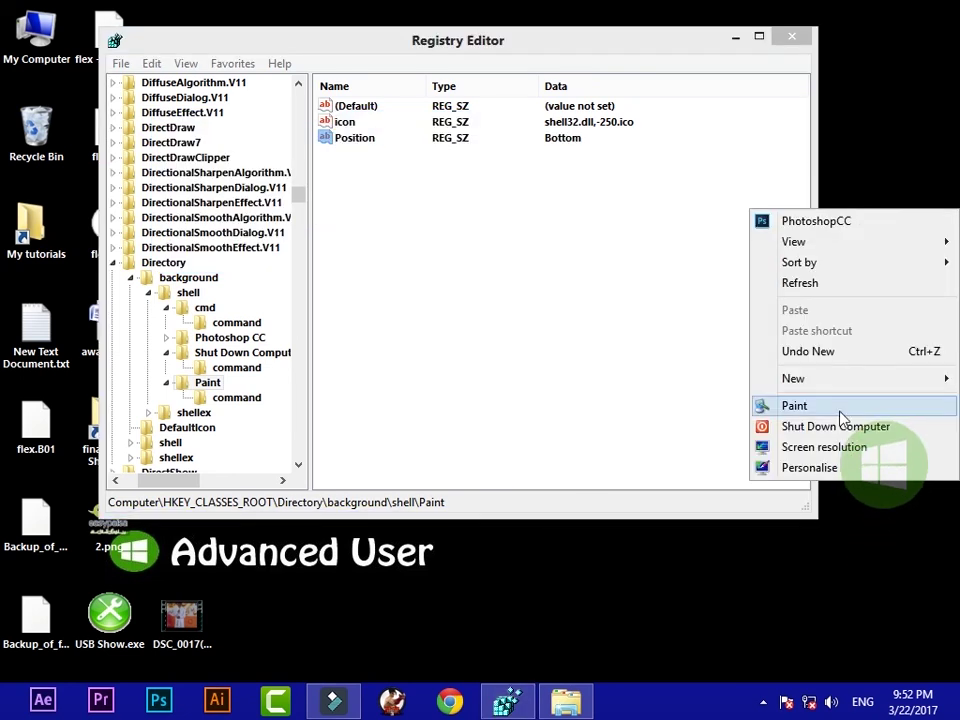
{"action": "left_click", "coordinate": [528, 178]}
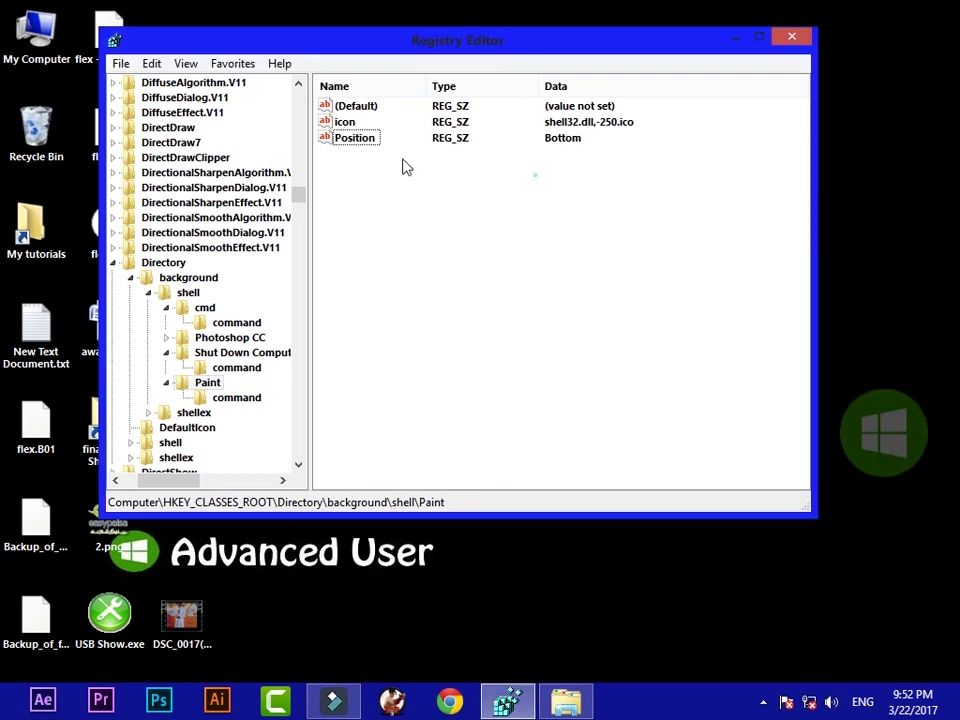
Change the Paint key's Position value to Top and check the entry's placement in the desktop context menu
{"action": "double_click", "coordinate": [345, 138]}
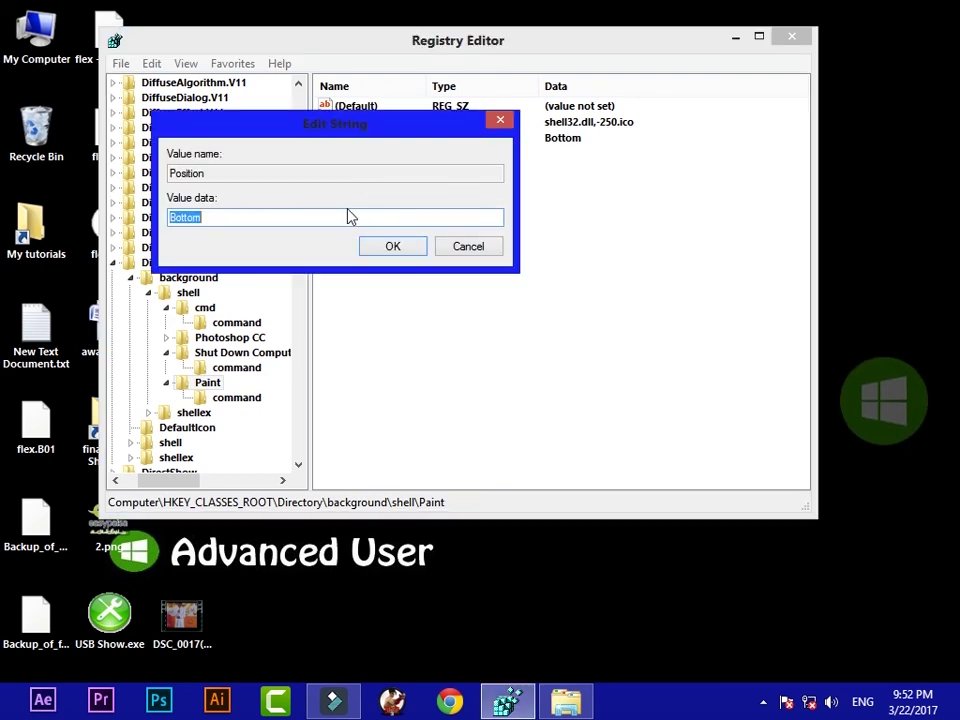
{"action": "type", "text": "top"}
{"action": "key", "text": "BackSpace"}
{"action": "key", "text": "BackSpace"}
{"action": "key", "text": "BackSpace"}
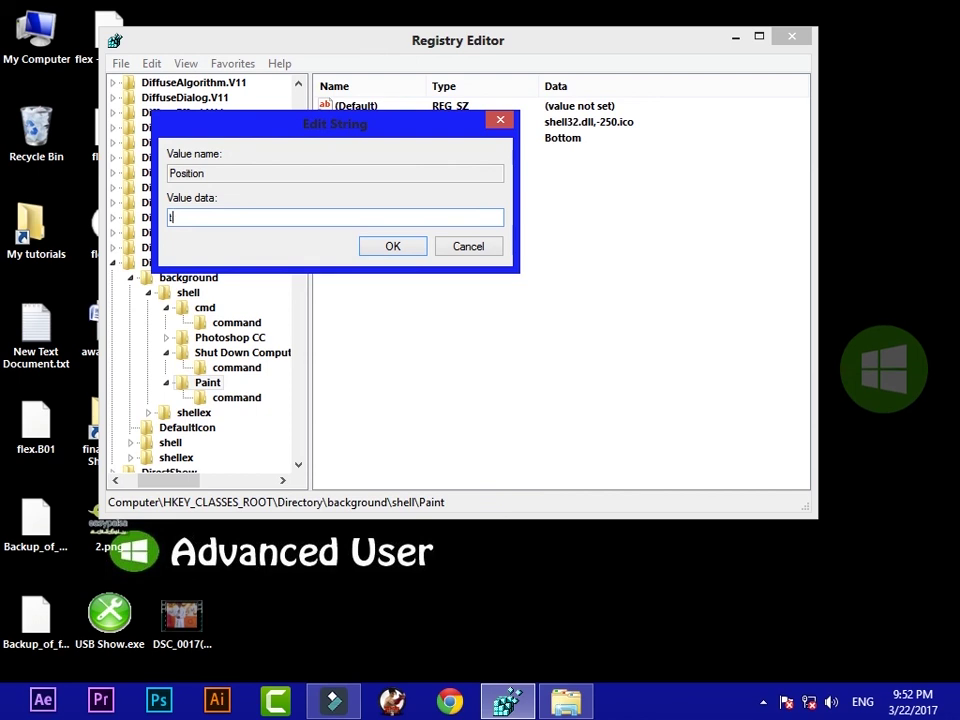
{"action": "type", "text": "Top"}
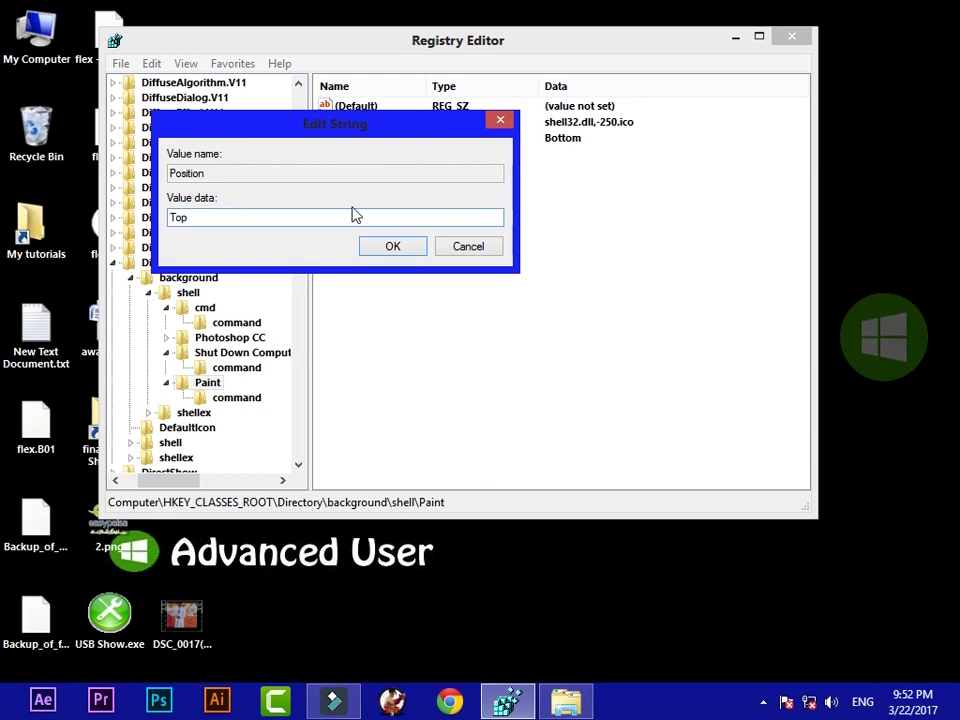
{"action": "left_click", "coordinate": [400, 248]}
{"action": "right_click", "coordinate": [857, 207]}
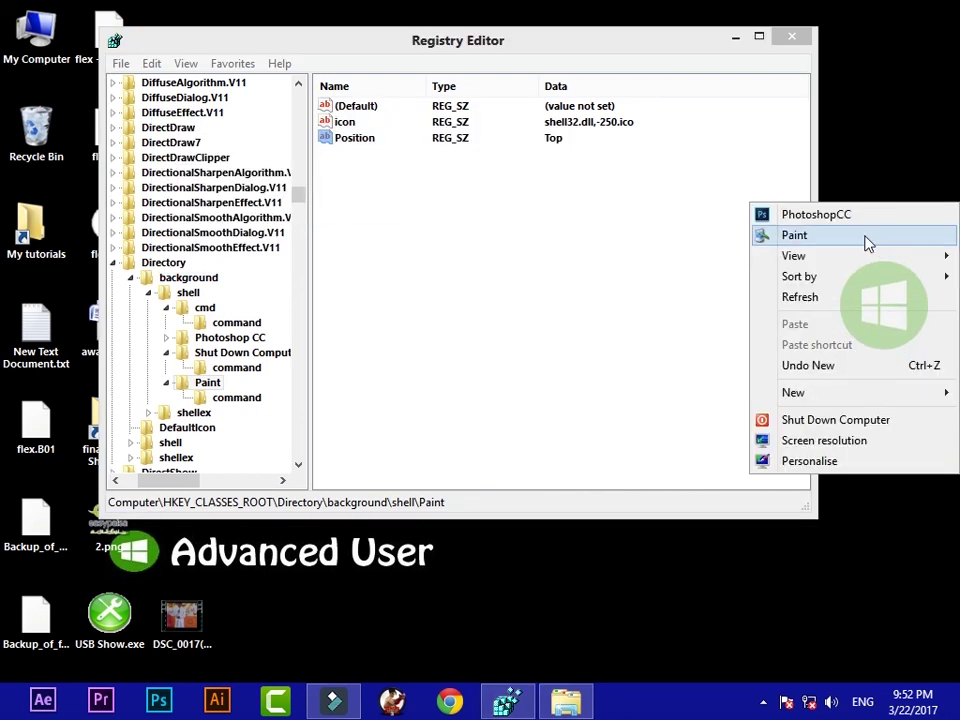
{"action": "left_click", "coordinate": [872, 240]}
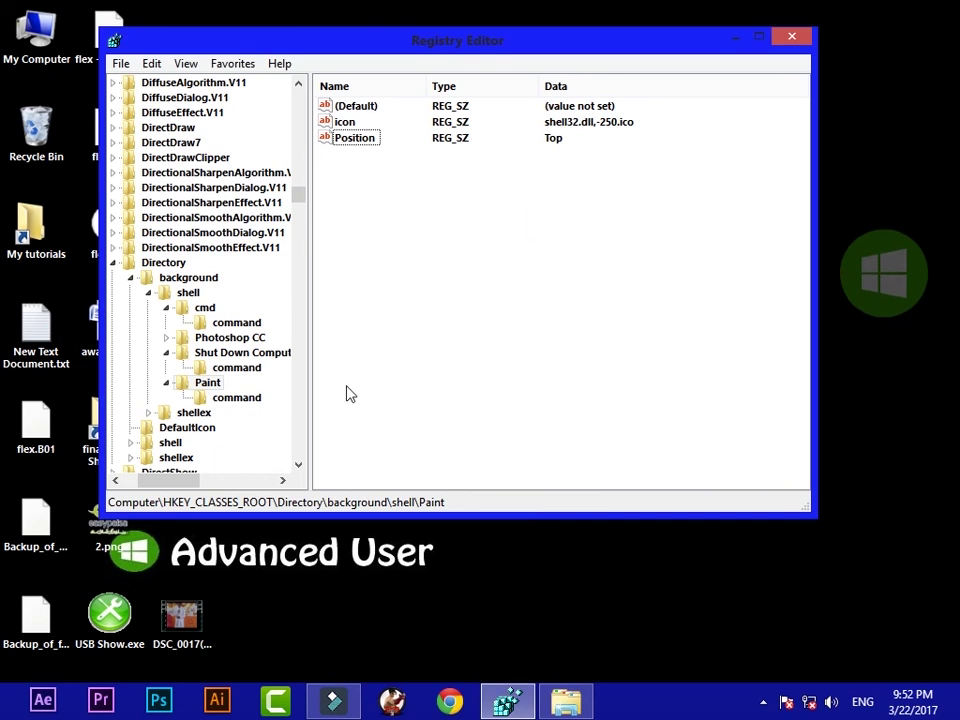
Delete the Paint key with its subkeys and check the desktop context menu again
{"action": "left_click", "coordinate": [200, 388]}
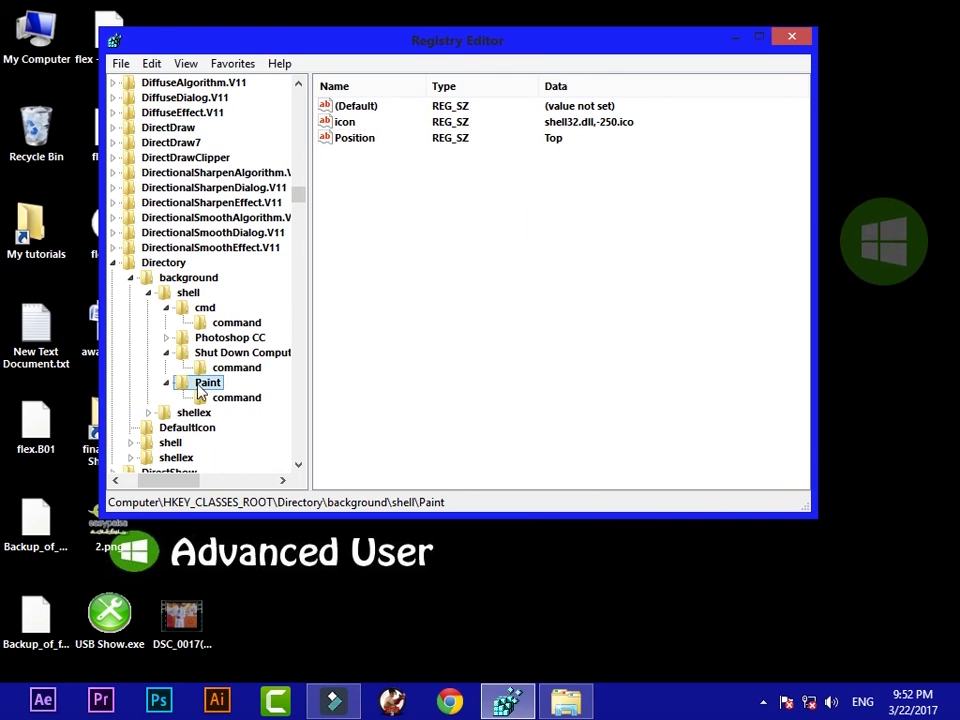
{"action": "key", "text": "Delete"}
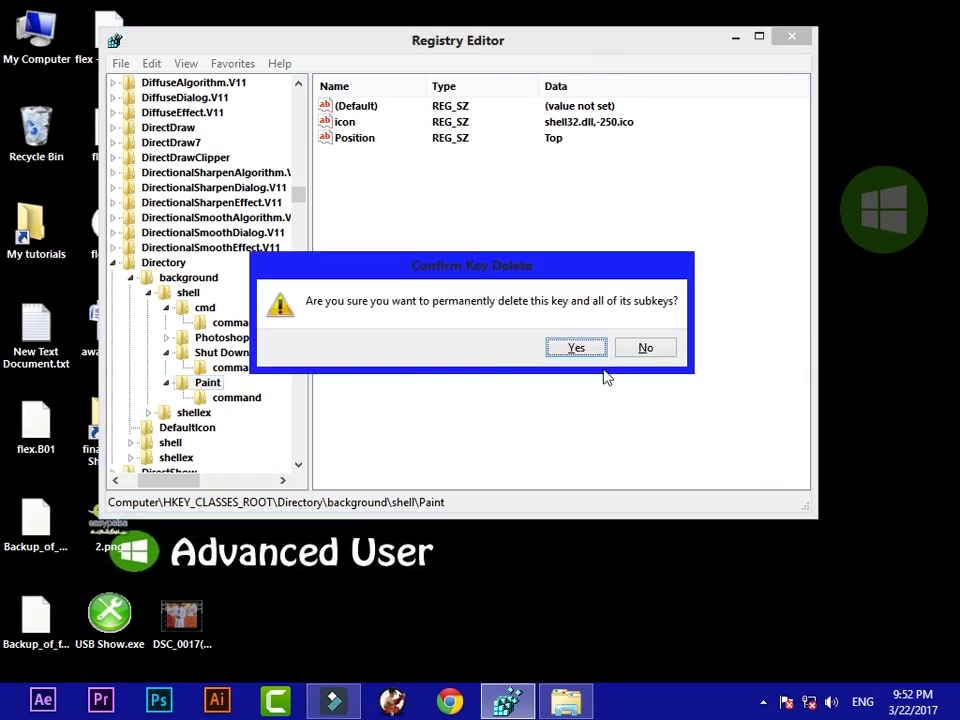
{"action": "left_click", "coordinate": [577, 348]}
{"action": "right_click", "coordinate": [878, 209]}
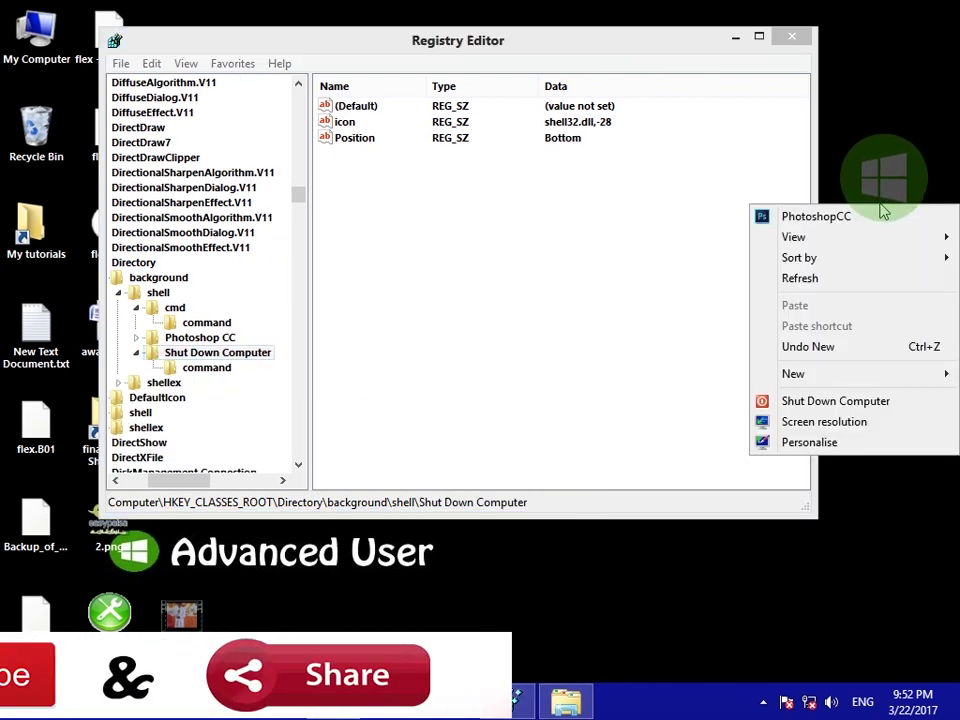